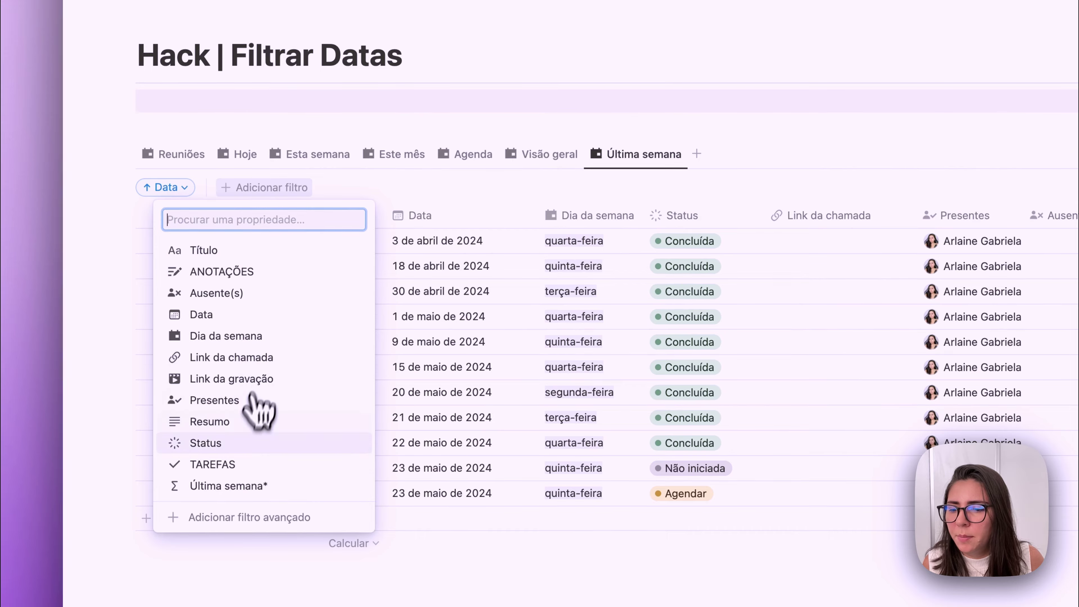
Filter the Última semana view by Data, relative to today, for Últimos(as) 1 semana
click(224, 316)
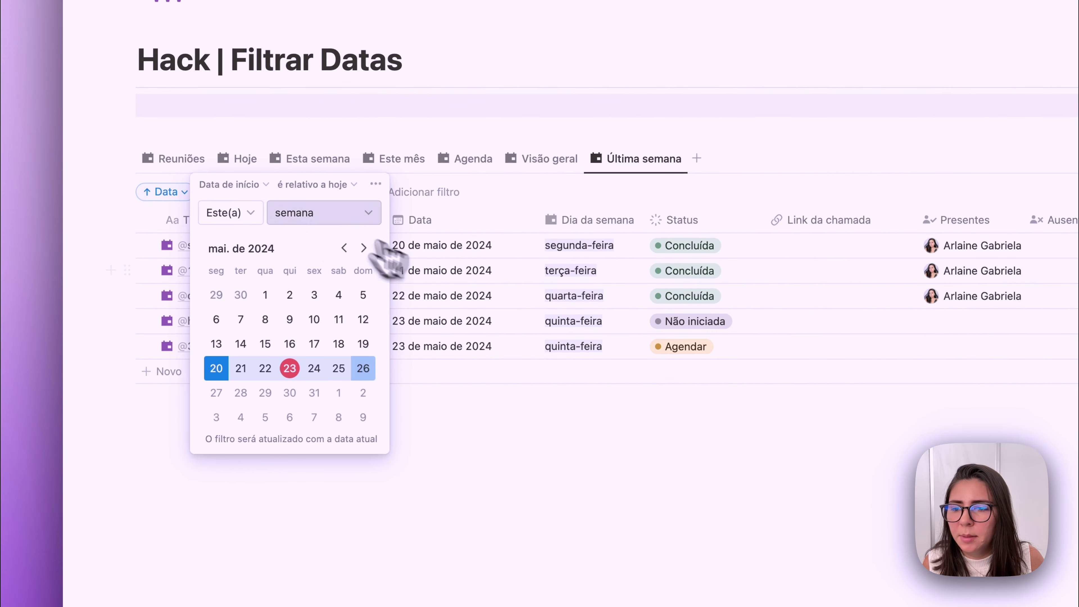
click(230, 214)
click(229, 242)
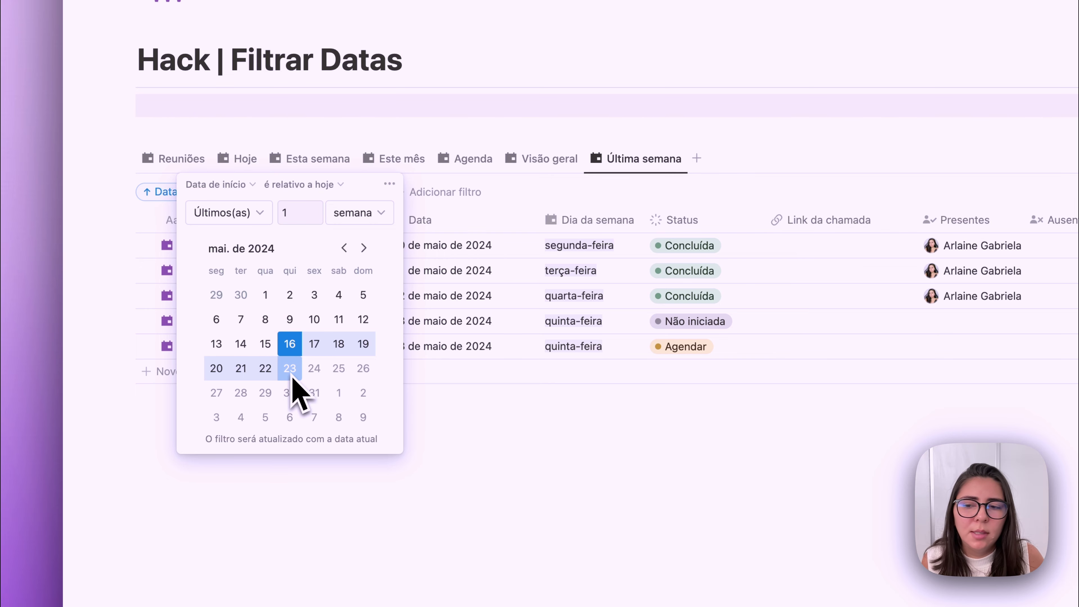
key(Escape)
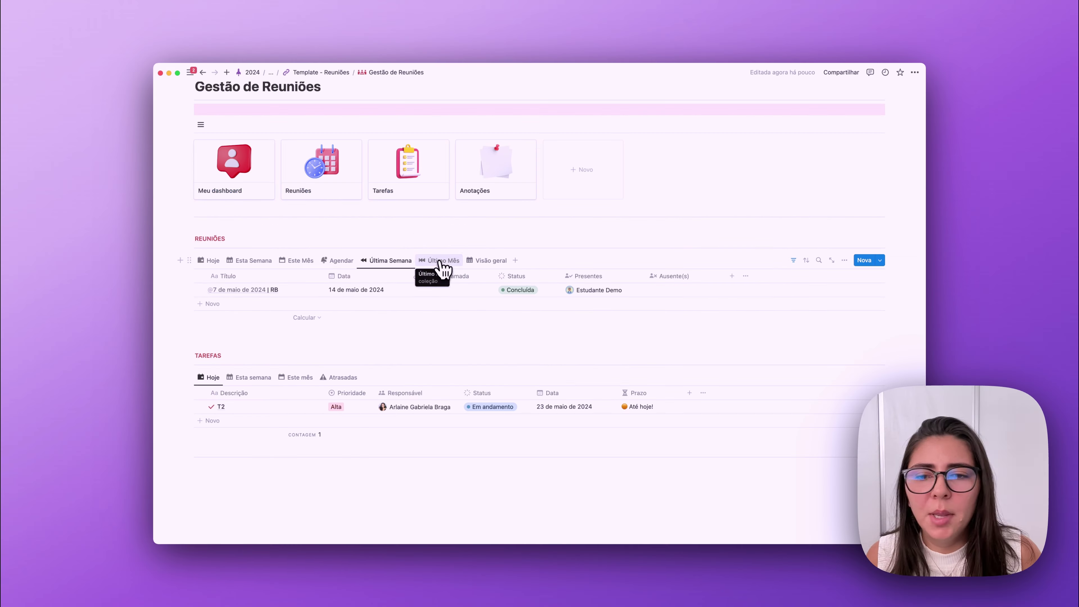
Review the Último Mês and Última Semana meeting views on the Gestão de Reuniões page
click(441, 261)
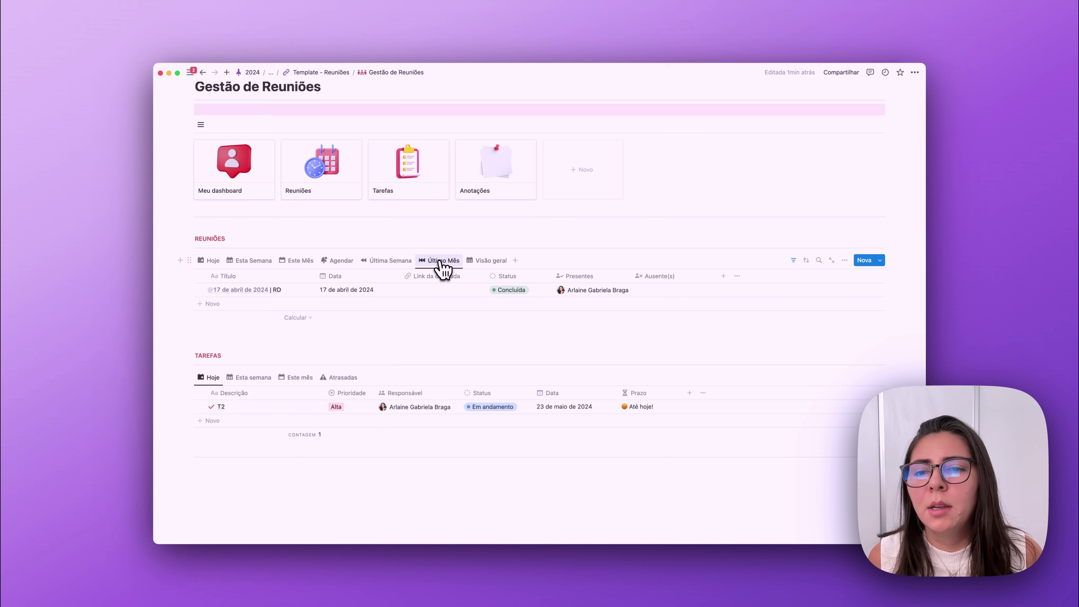
click(390, 261)
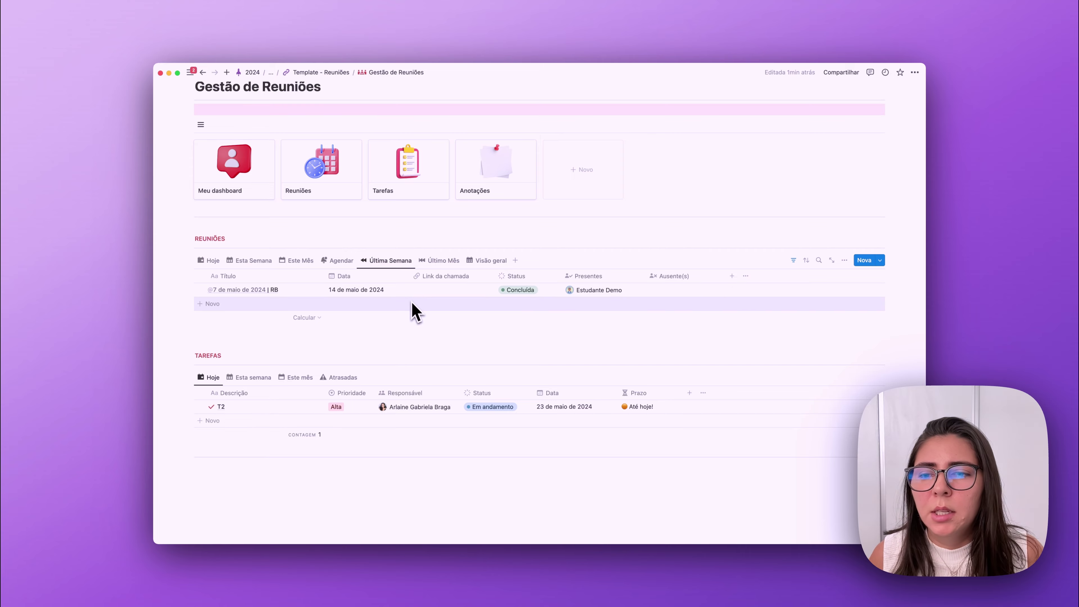
scroll(412, 302, up, 1)
scroll(414, 310, up, 5)
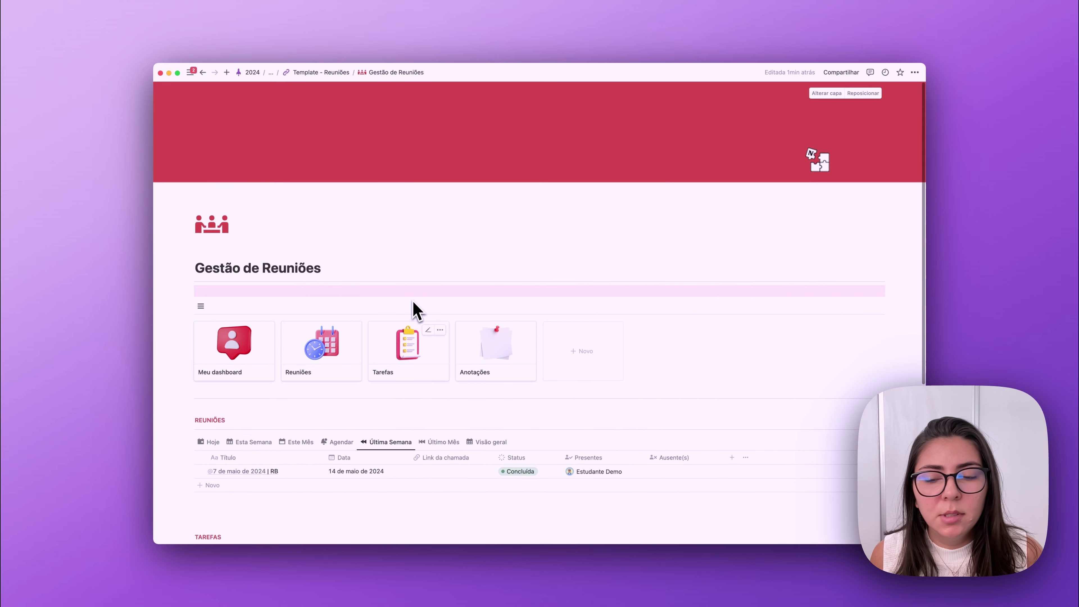
scroll(414, 309, down, 2)
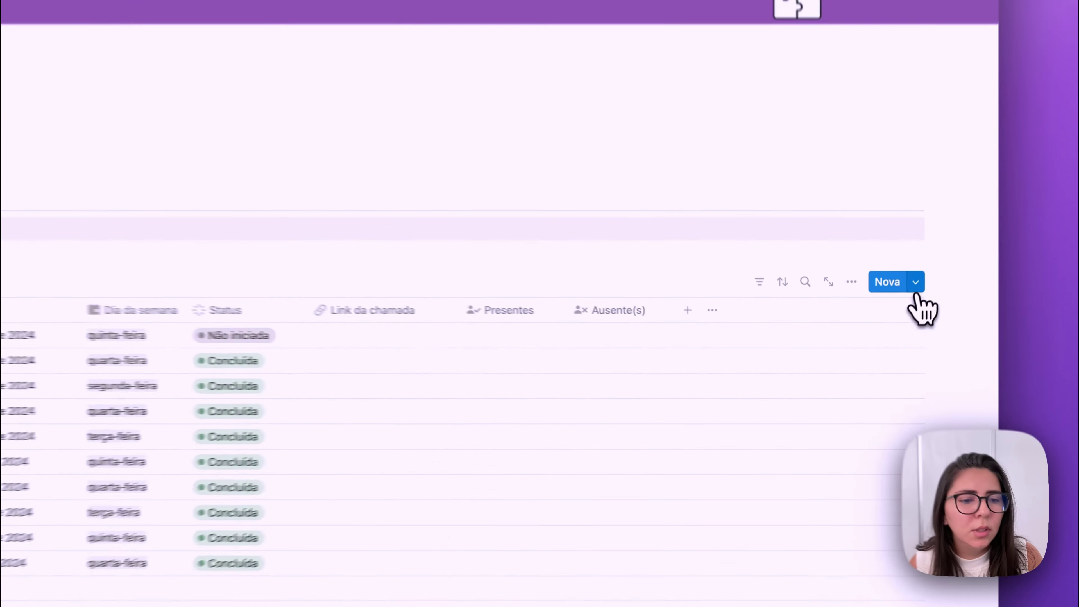
Inspect the first meeting's Data value and the formula behind its Dia da semana property
click(880, 324)
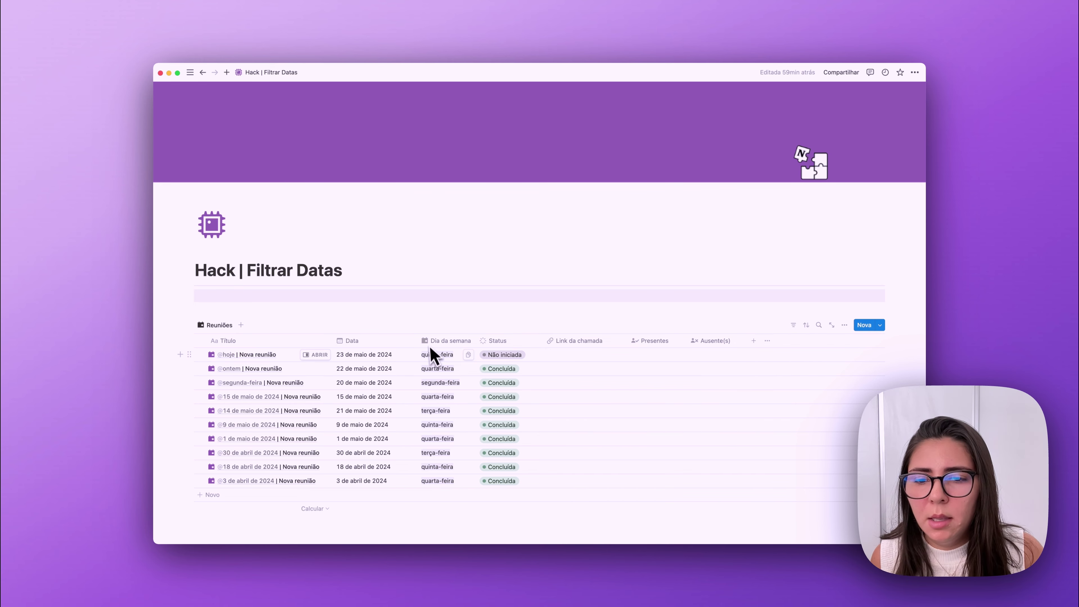
click(359, 357)
click(339, 373)
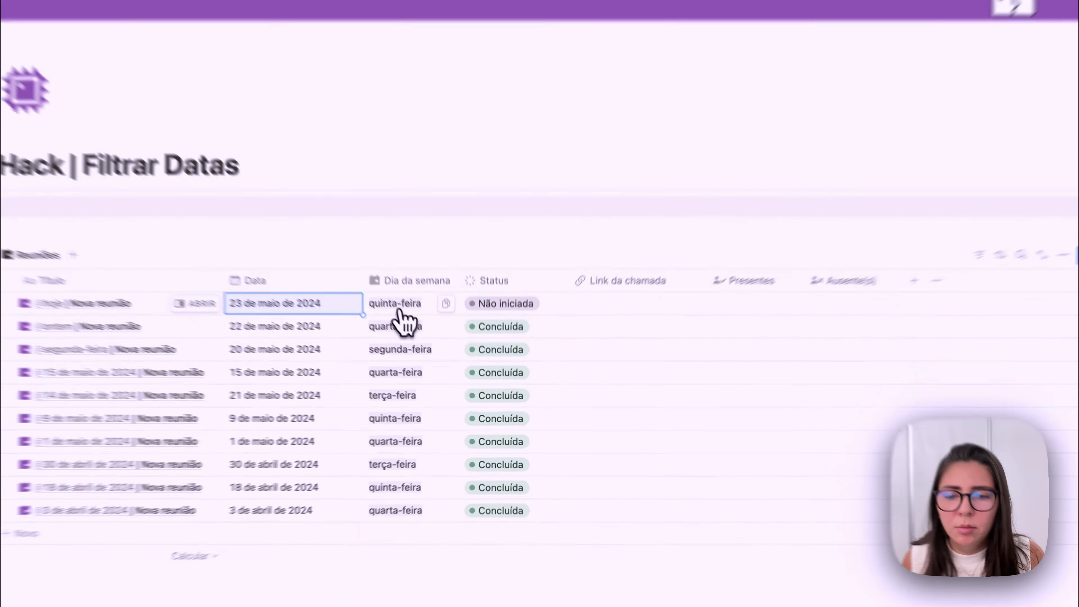
click(399, 309)
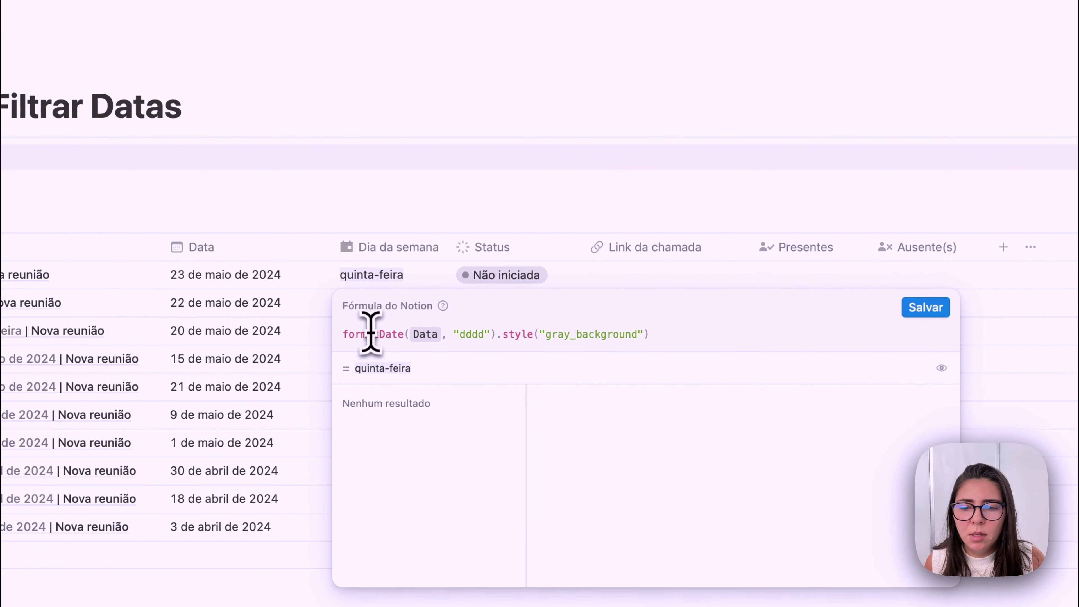
click(380, 334)
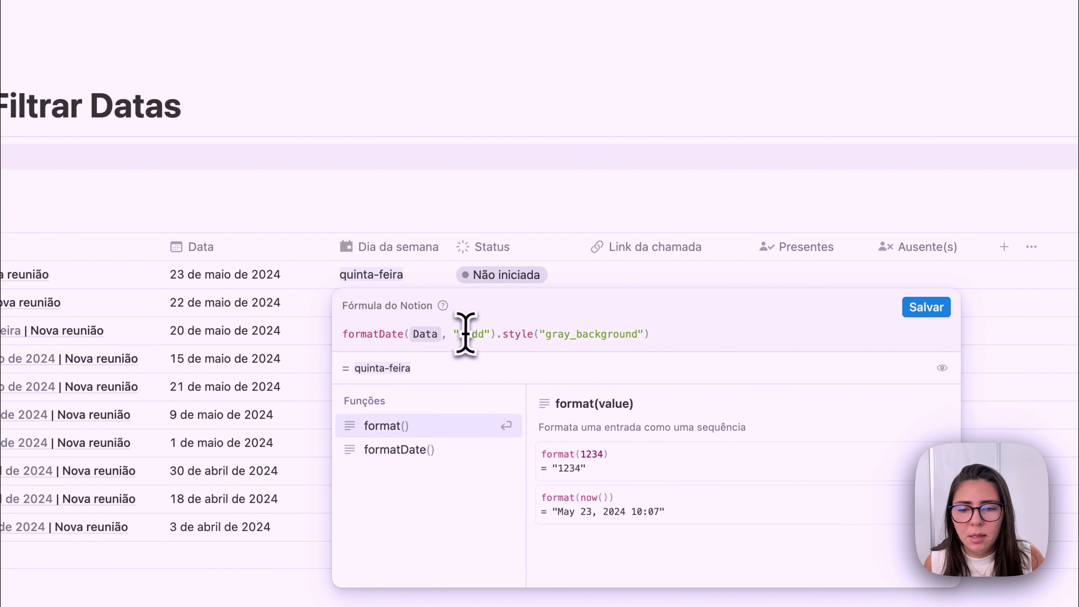
click(483, 337)
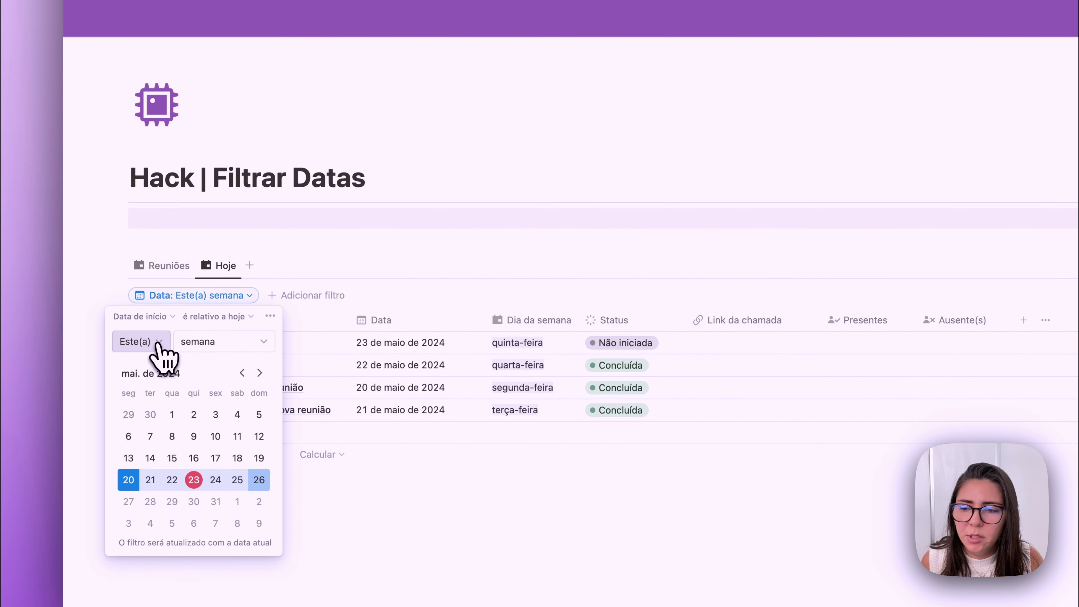
Set the Hoje view's Data filter to Este(a) dia and hide the filter bar
click(210, 346)
click(199, 363)
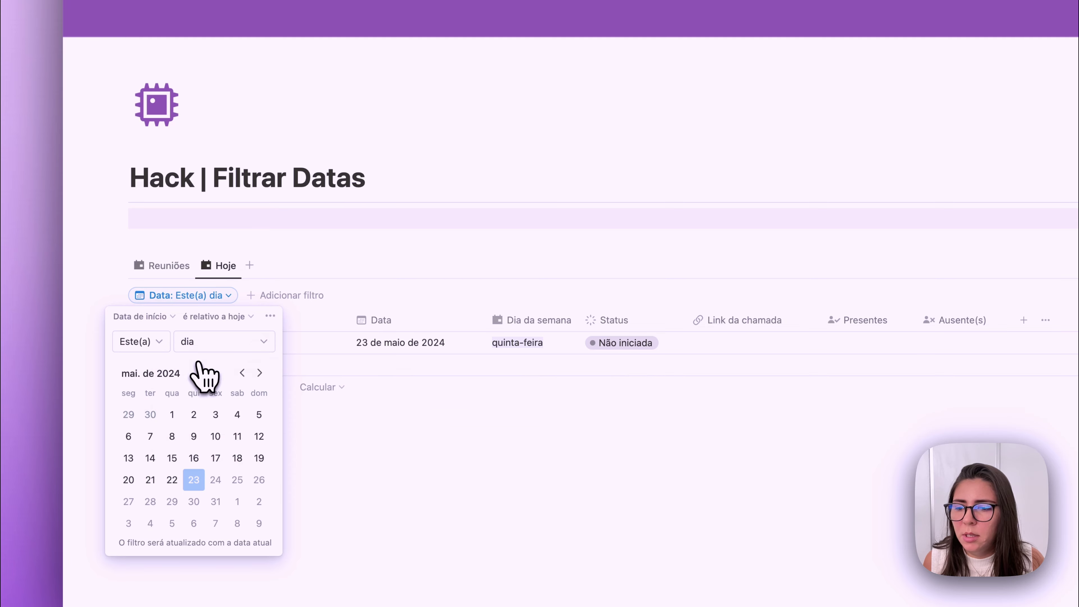
click(290, 295)
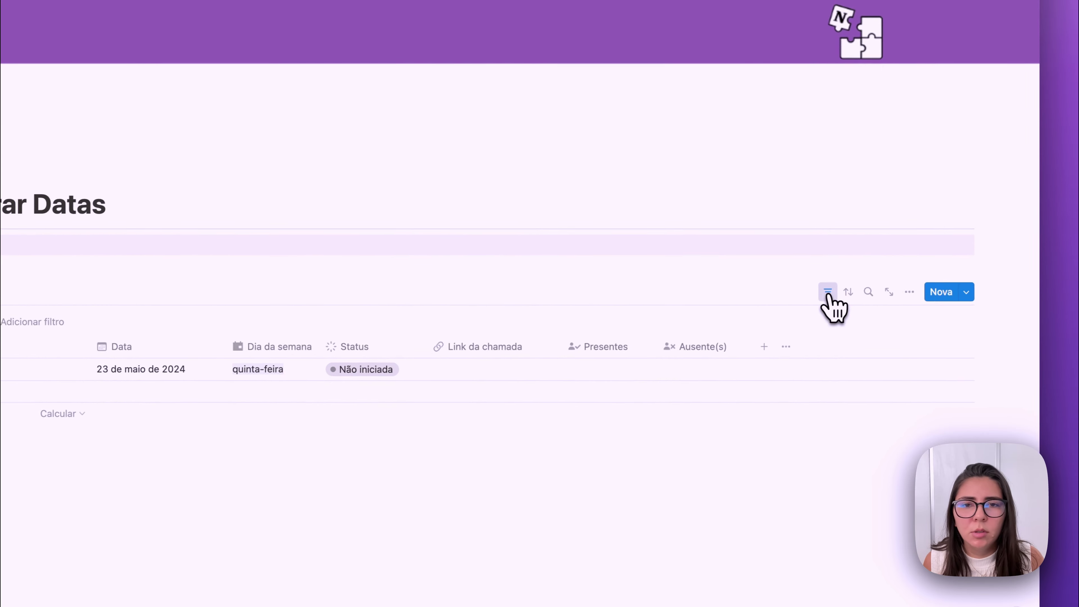
click(828, 293)
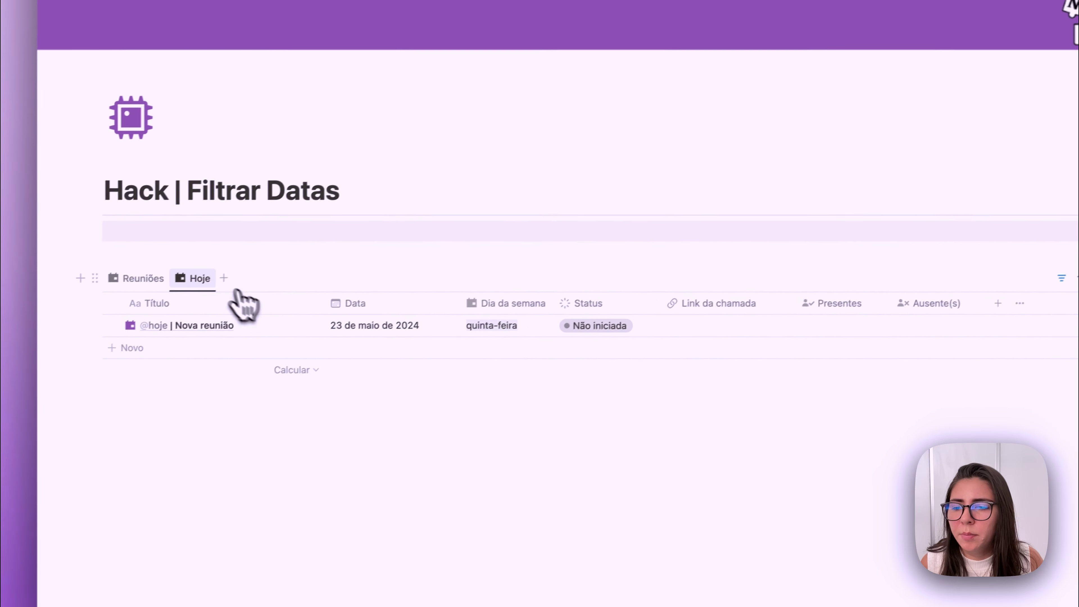
Duplicate the Hoje view and name the copy Esta semana
click(200, 279)
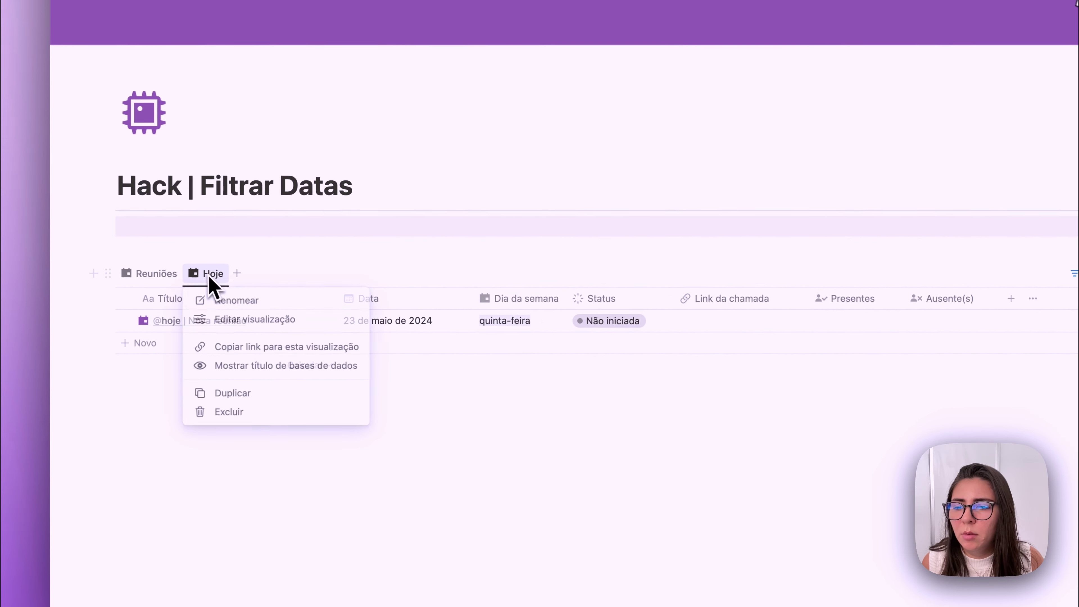
click(247, 394)
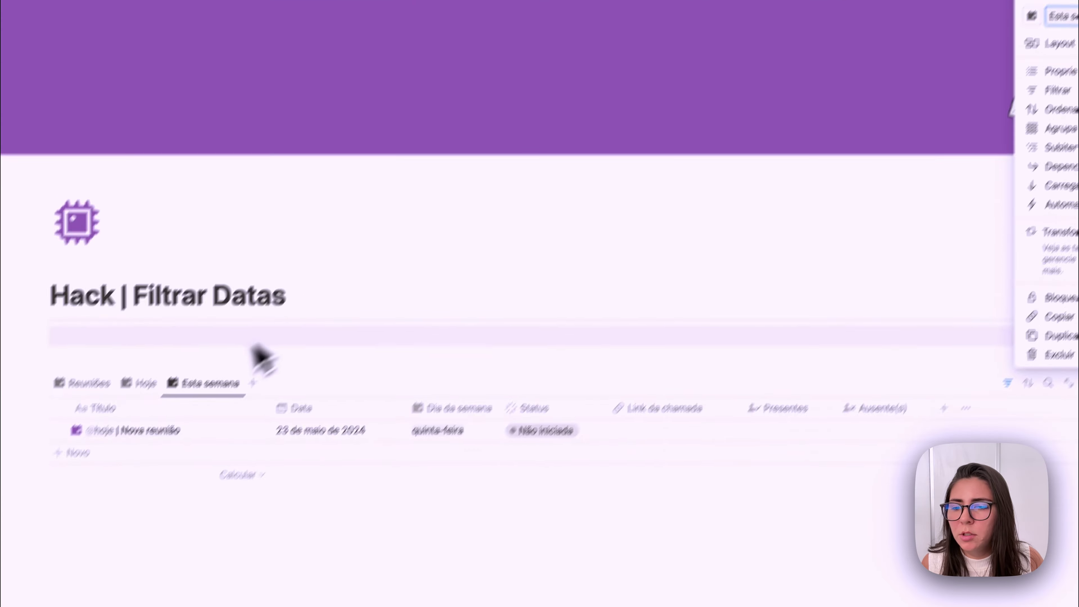
click(238, 345)
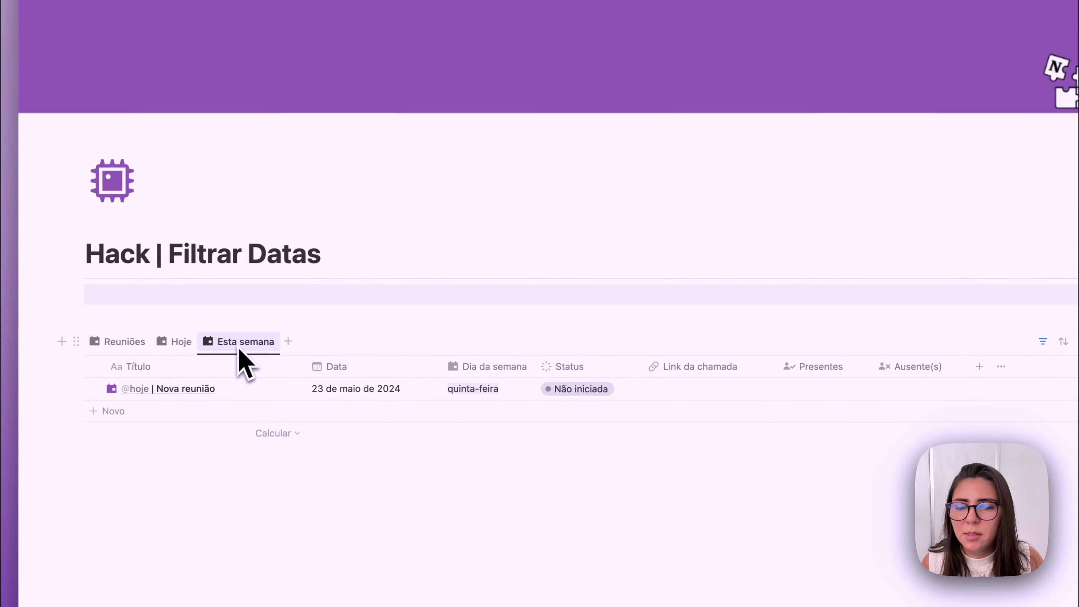
Set the Data filter of the Esta semana view to Este(a) semana
click(887, 302)
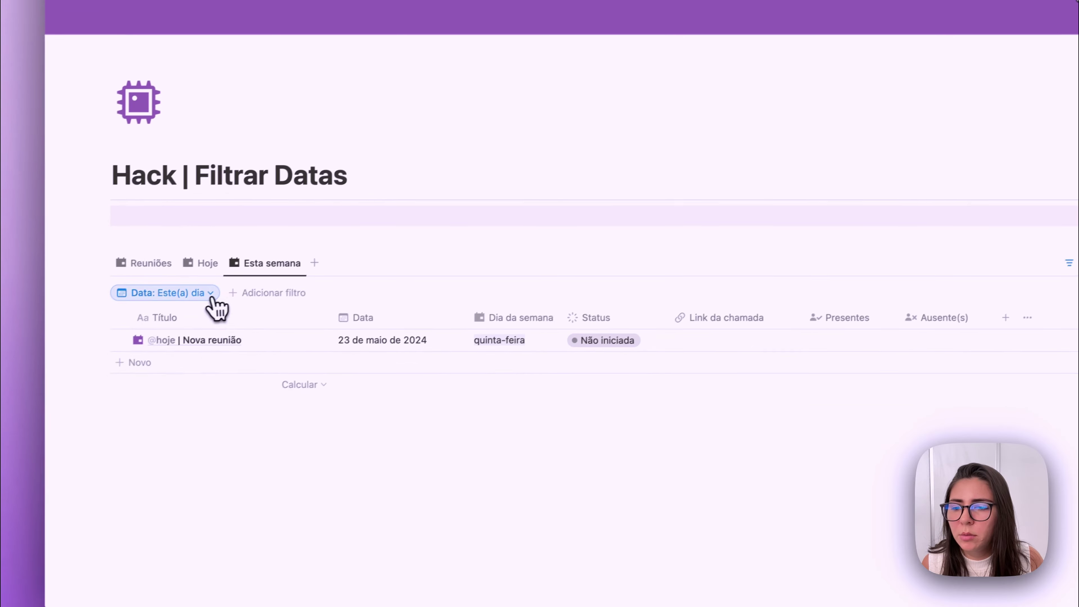
click(210, 295)
click(210, 332)
click(174, 377)
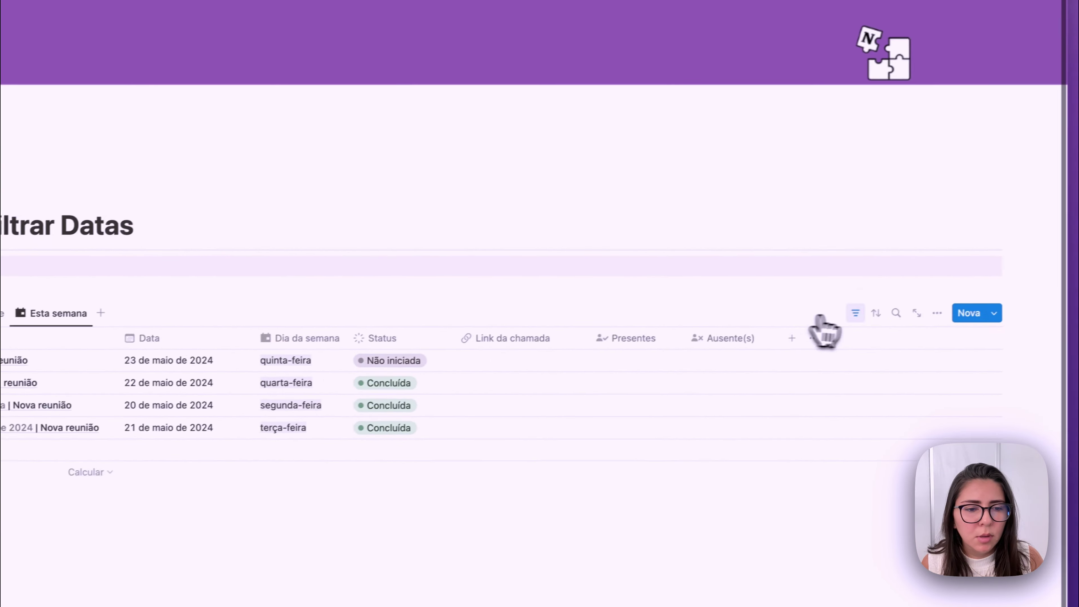
Sort the Esta semana view by Data in ascending order and hide the filter bar
click(851, 307)
click(785, 381)
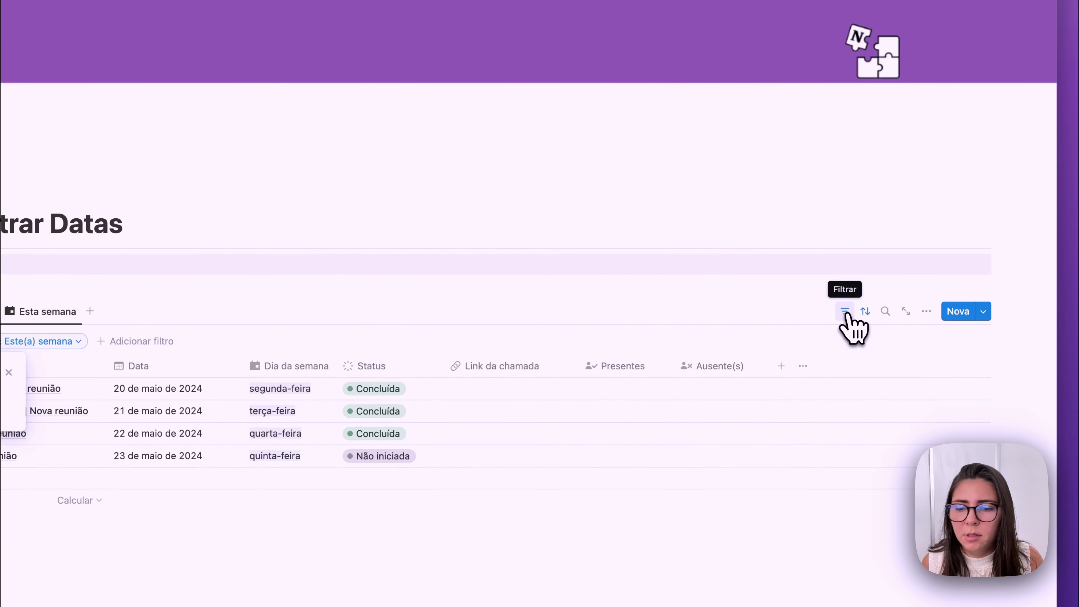
click(846, 314)
Duplicate the Esta semana view and name the copy Este mês
click(199, 291)
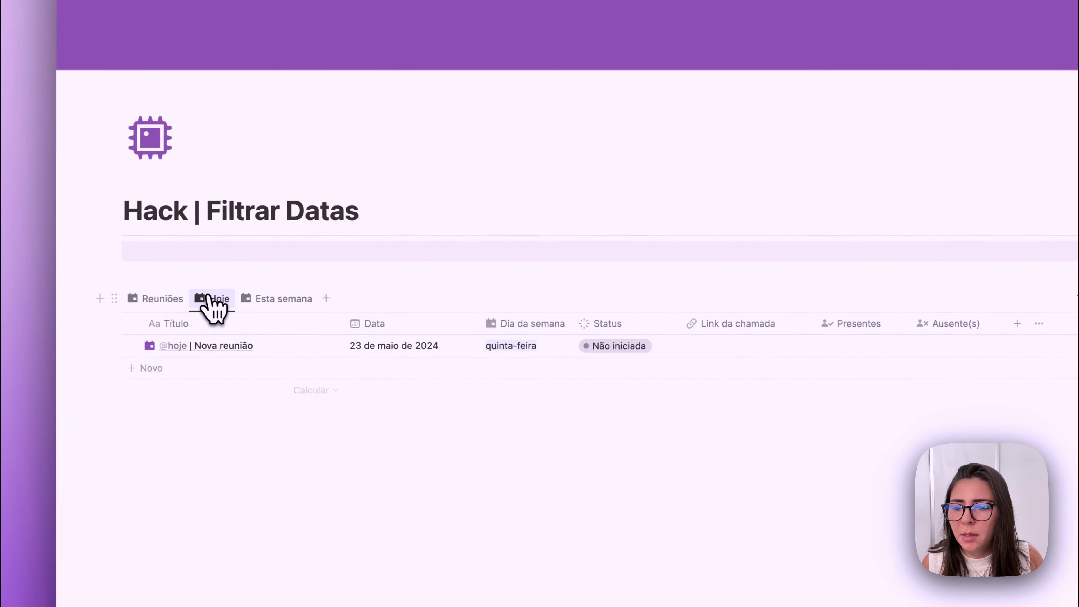
click(262, 290)
click(263, 290)
click(283, 397)
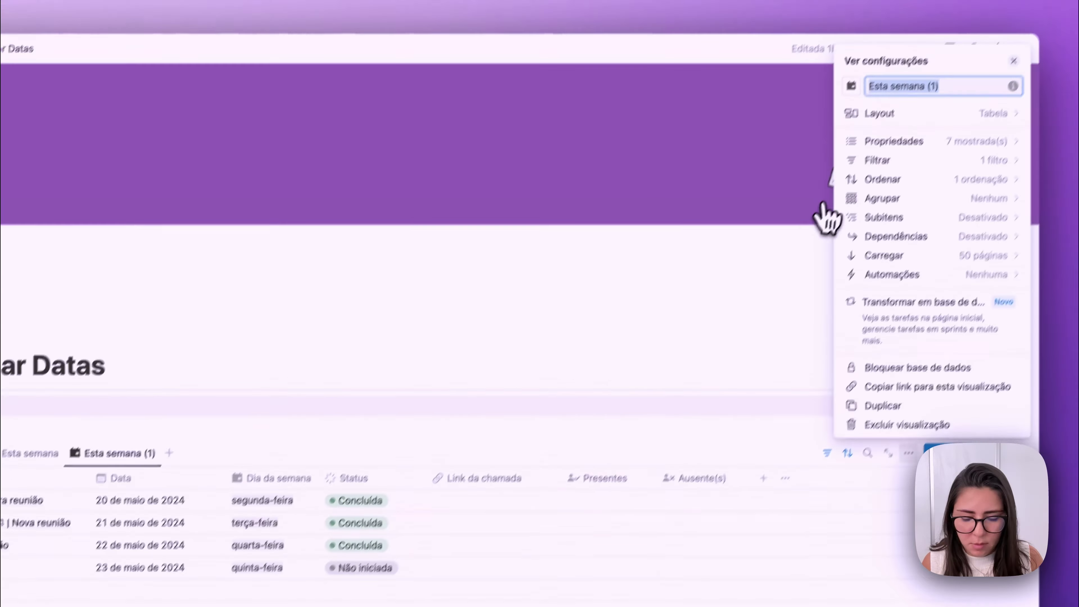
text(Este mês)
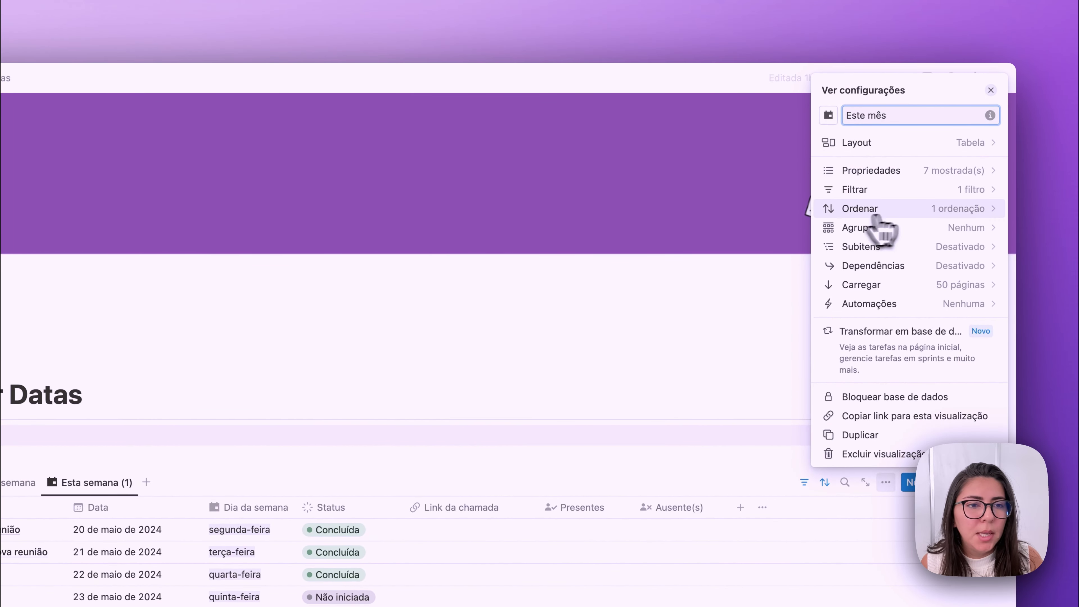
Set the Data filter of the Este mês view to Este(a) mês
click(973, 189)
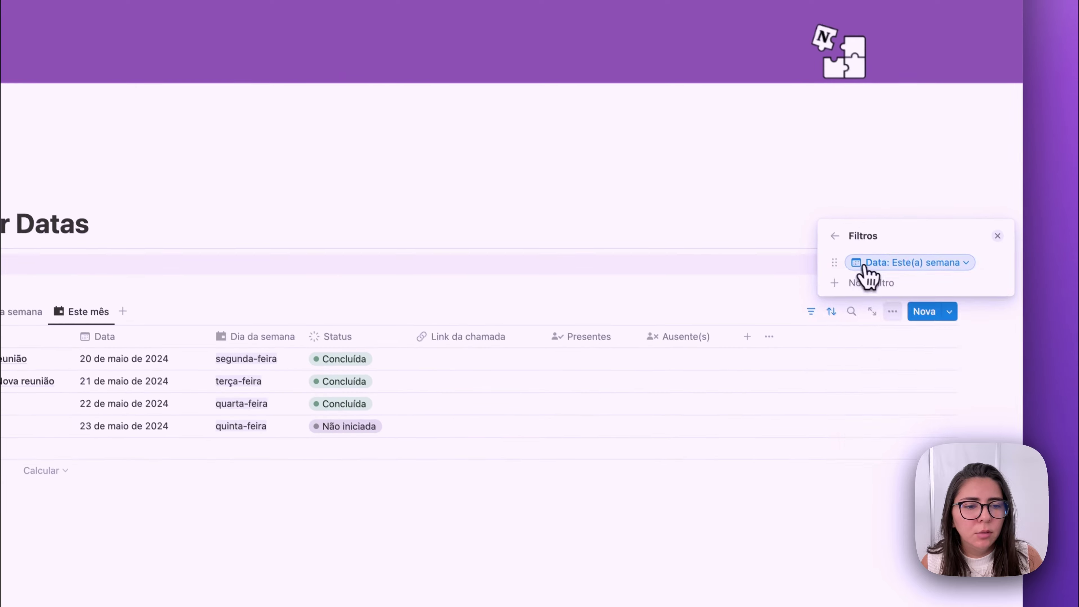
click(925, 342)
click(985, 394)
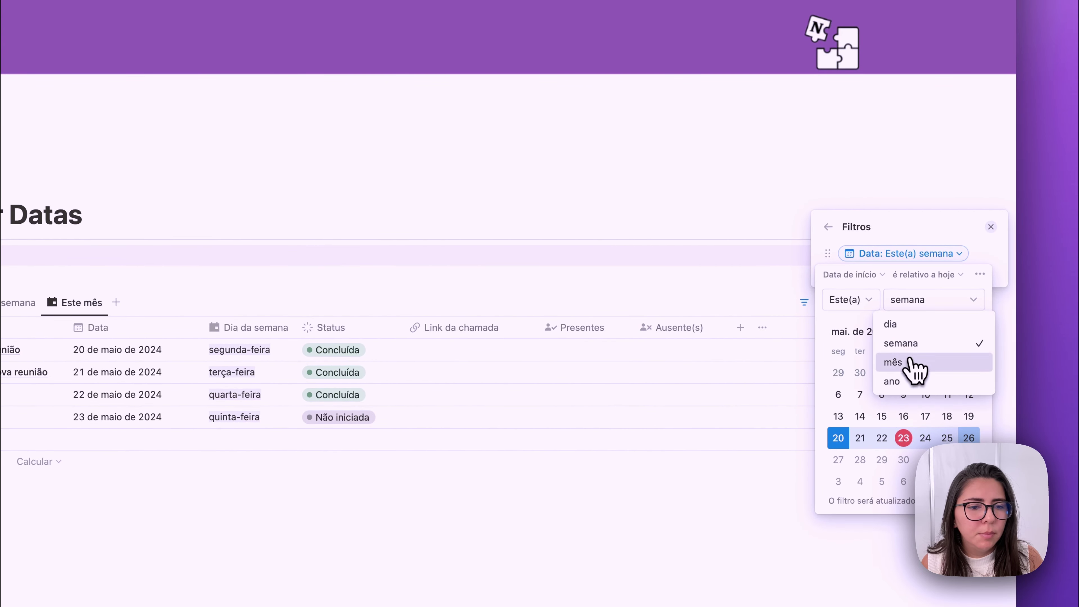
click(900, 363)
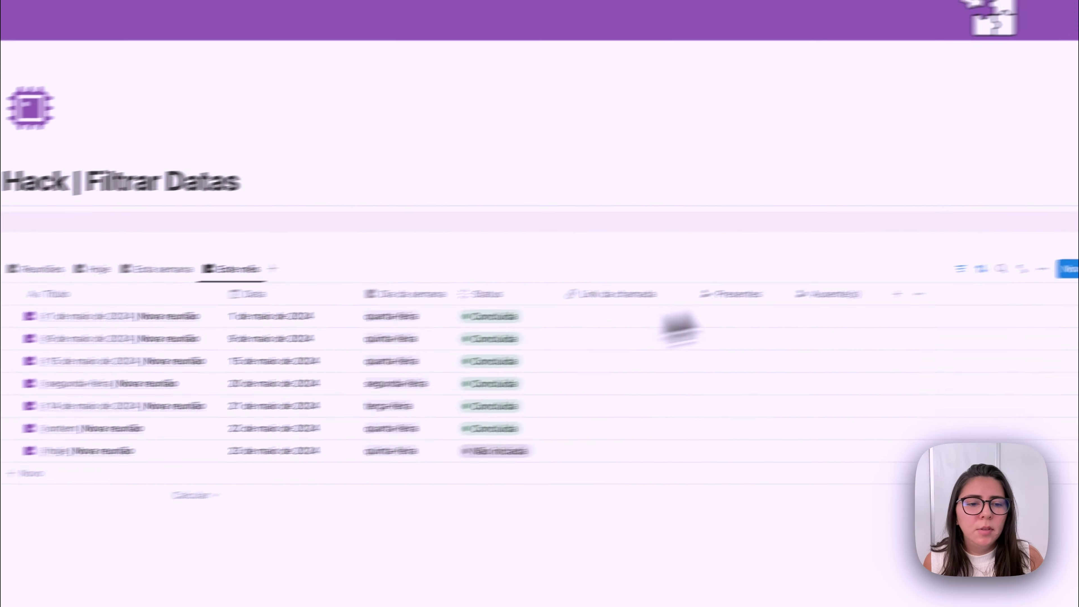
Duplicate the Este mês view as Agenda and set its Data filter to Está vazio
click(233, 269)
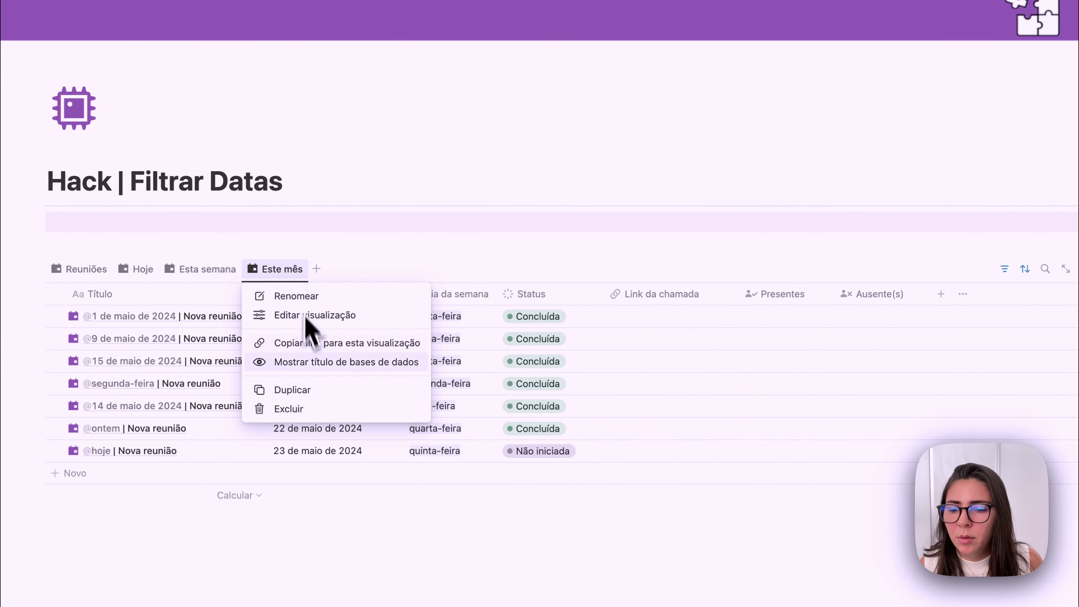
click(304, 392)
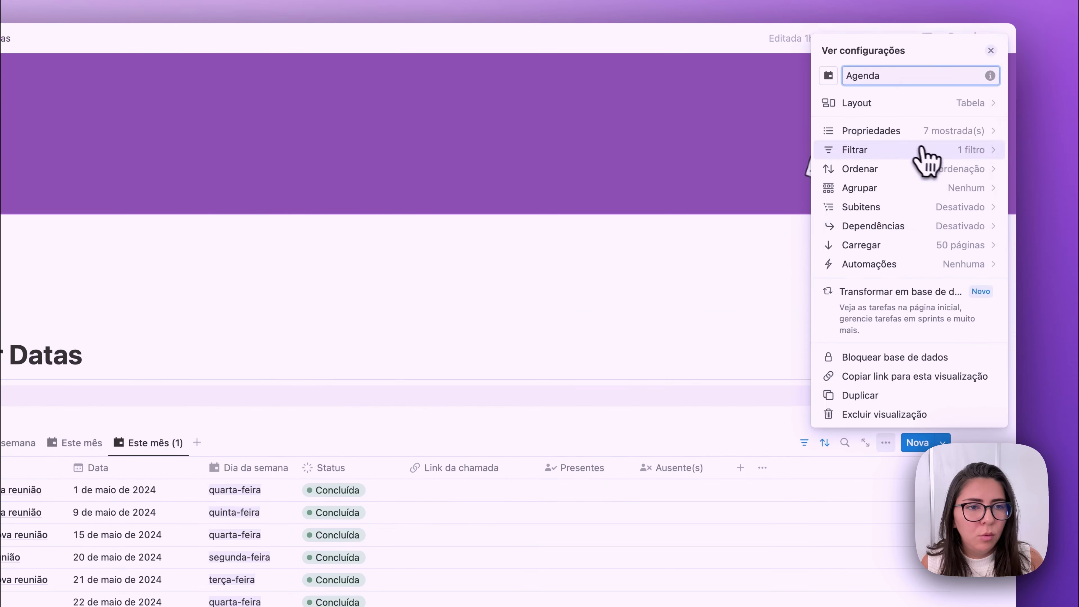
click(855, 150)
click(939, 406)
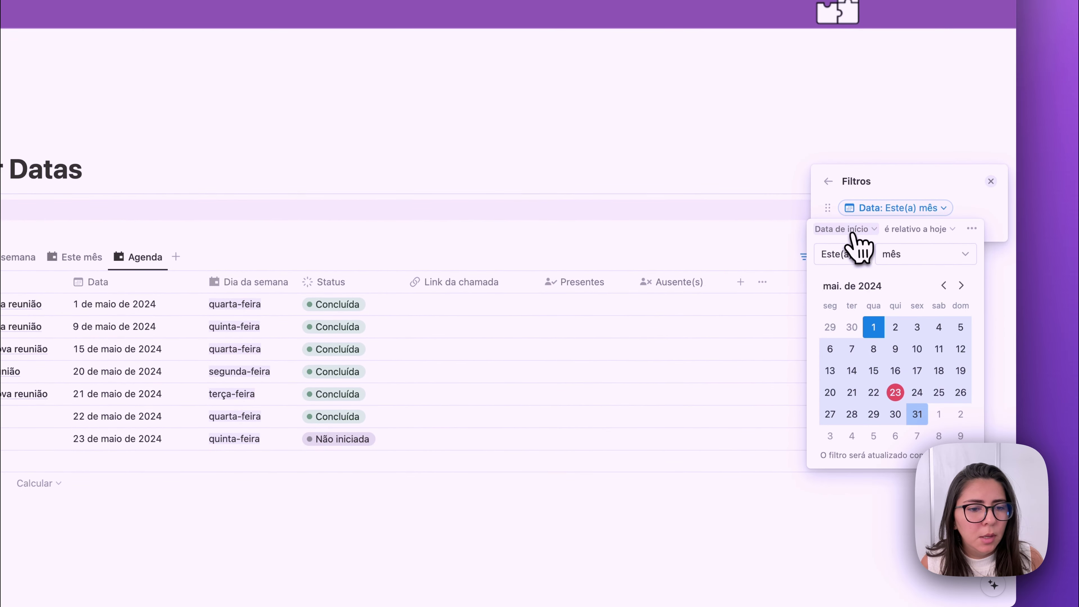
click(914, 230)
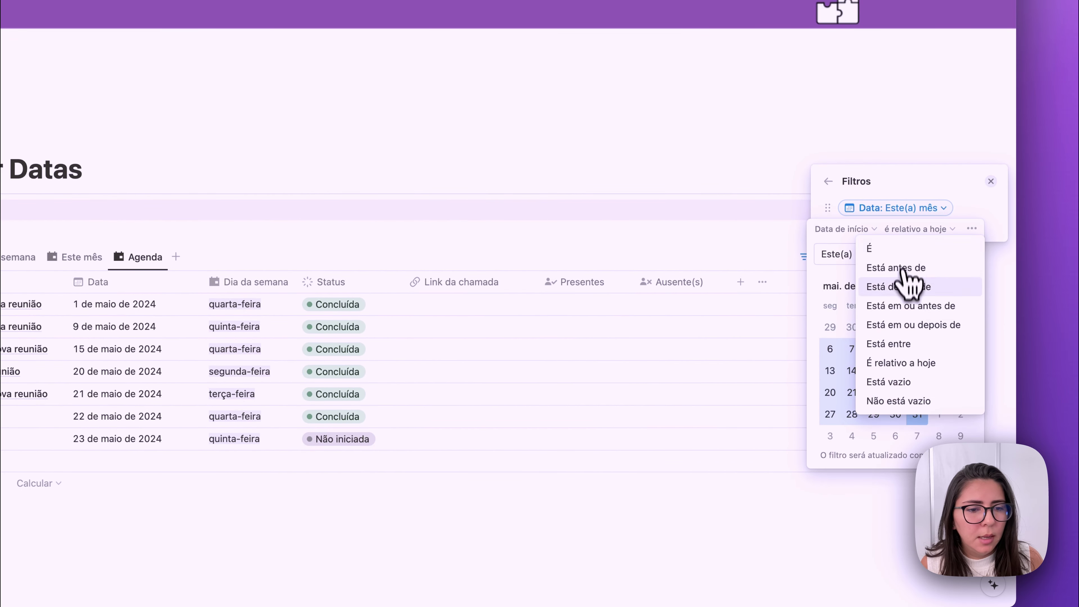
click(897, 383)
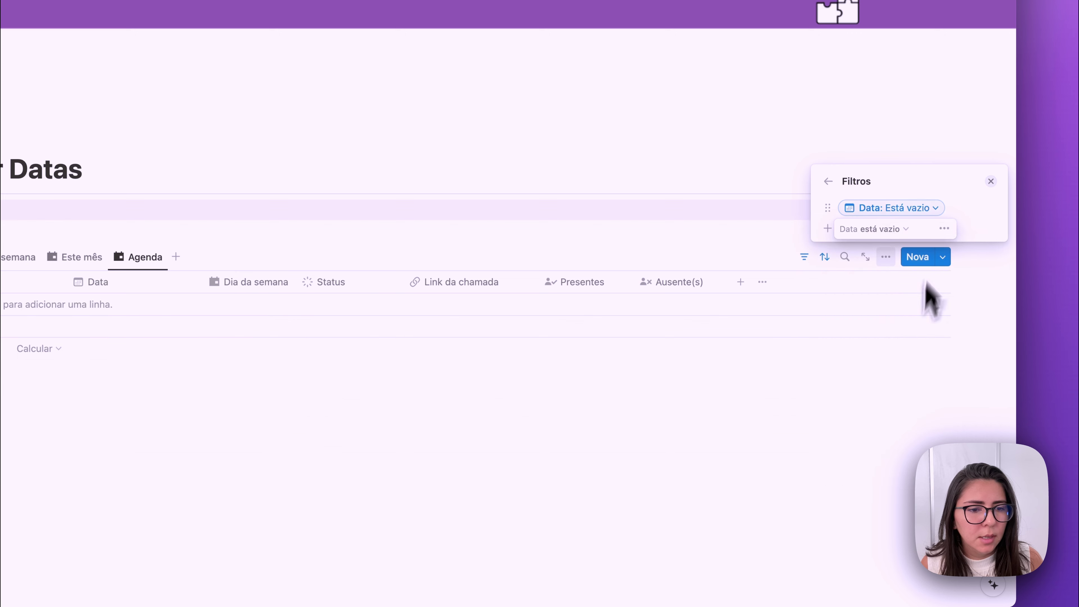
Convert Agenda's Data filter to an advanced filter and add a second Data rule joined with Ou
click(947, 229)
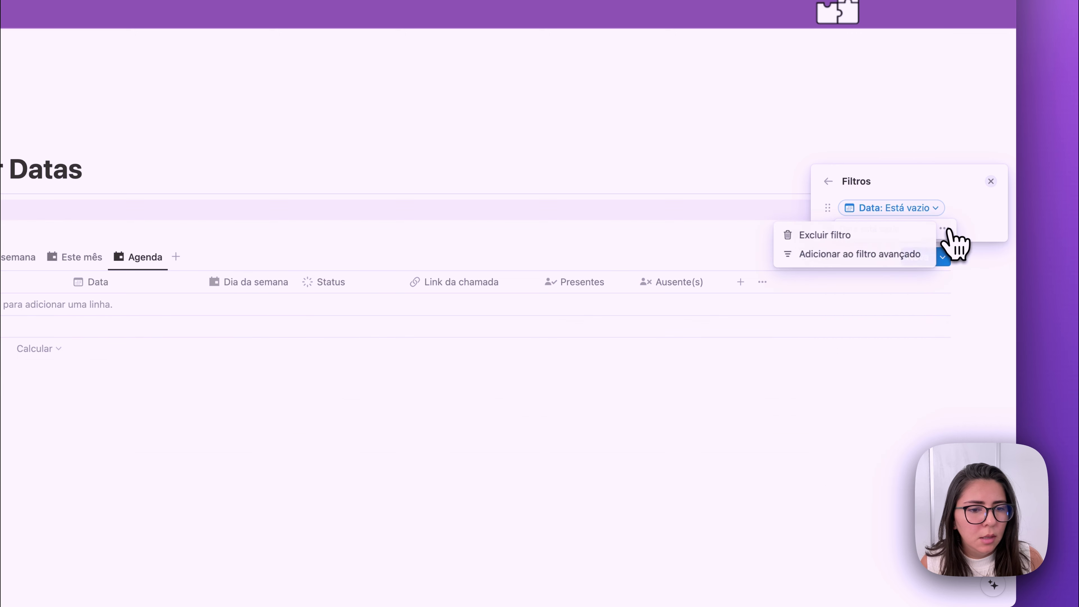
click(875, 254)
click(867, 267)
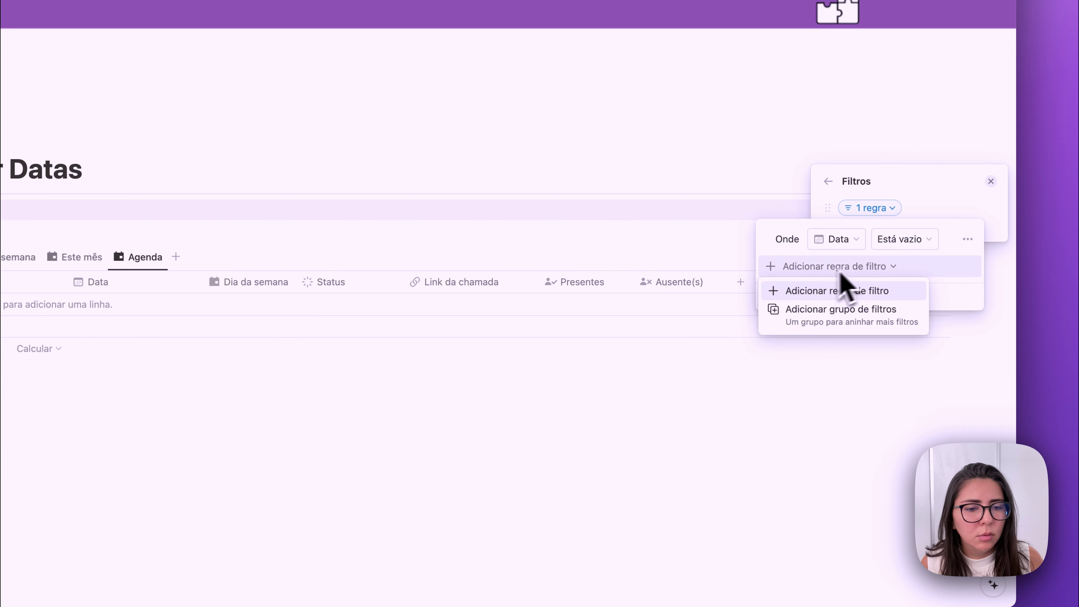
click(799, 291)
click(788, 267)
click(776, 328)
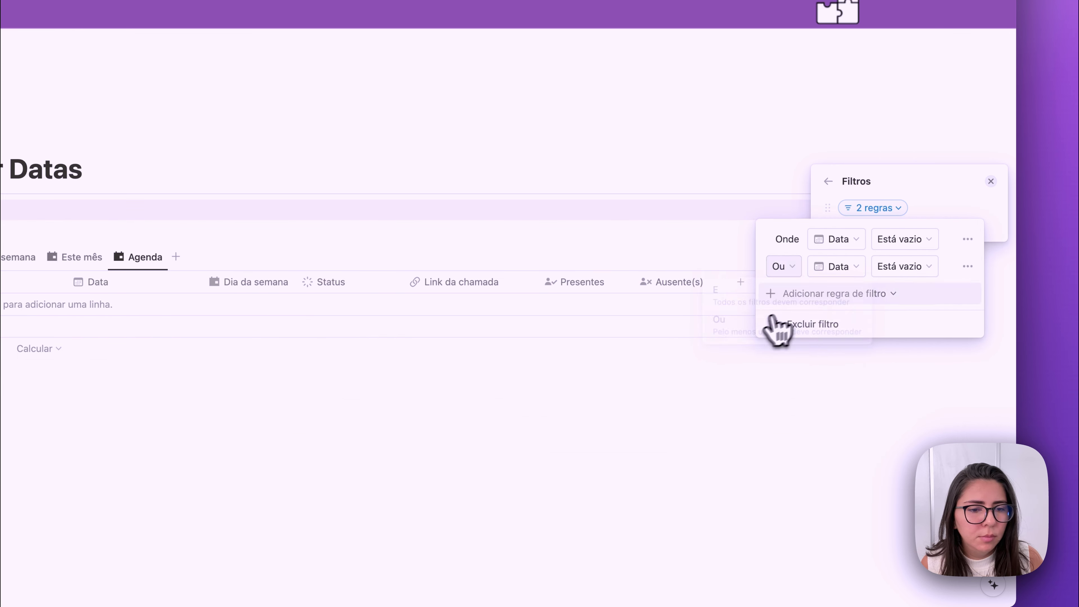
Change Agenda's second filter rule to Status É Agendar and close the filter settings
click(845, 270)
click(850, 493)
click(905, 266)
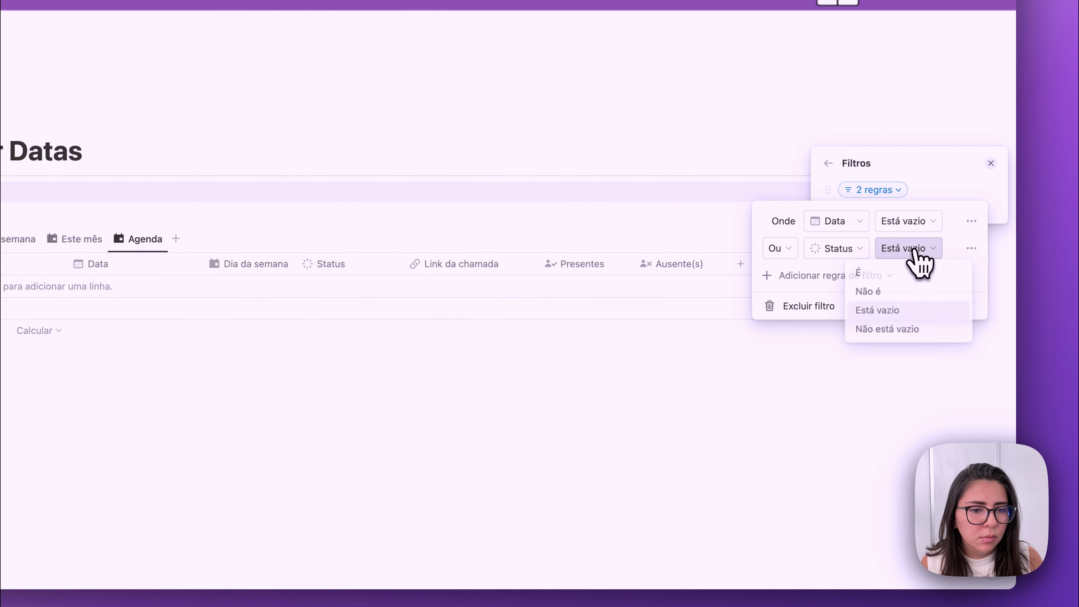
click(889, 273)
click(931, 250)
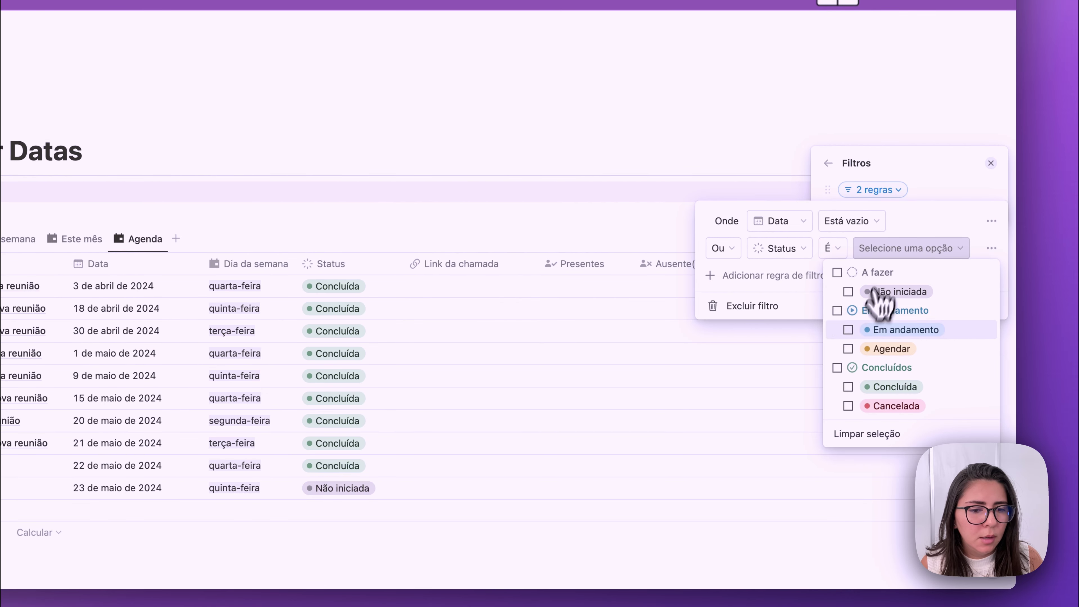
click(854, 349)
click(760, 194)
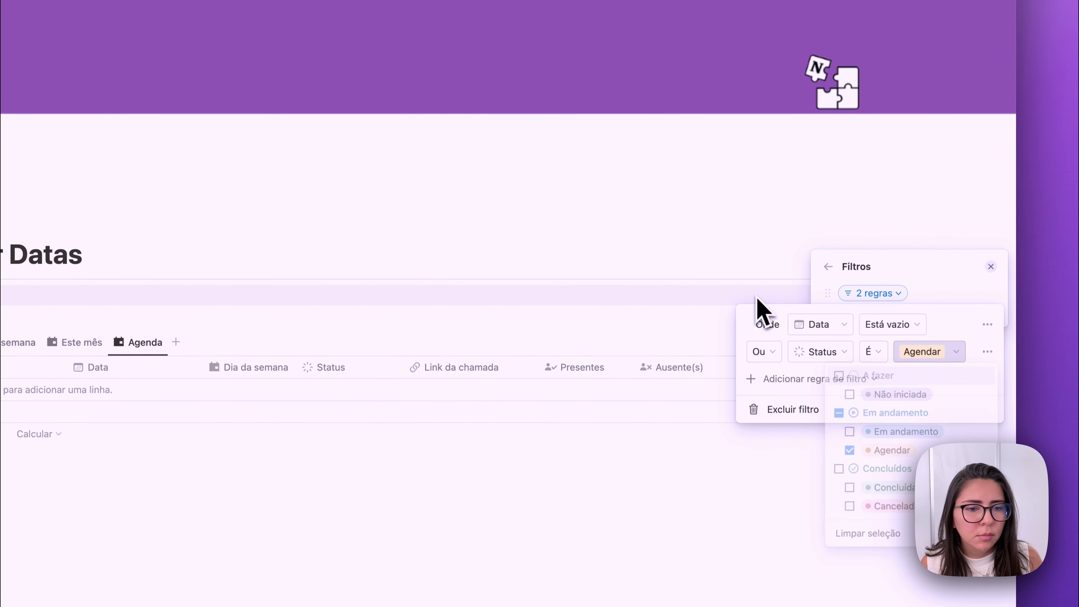
click(762, 192)
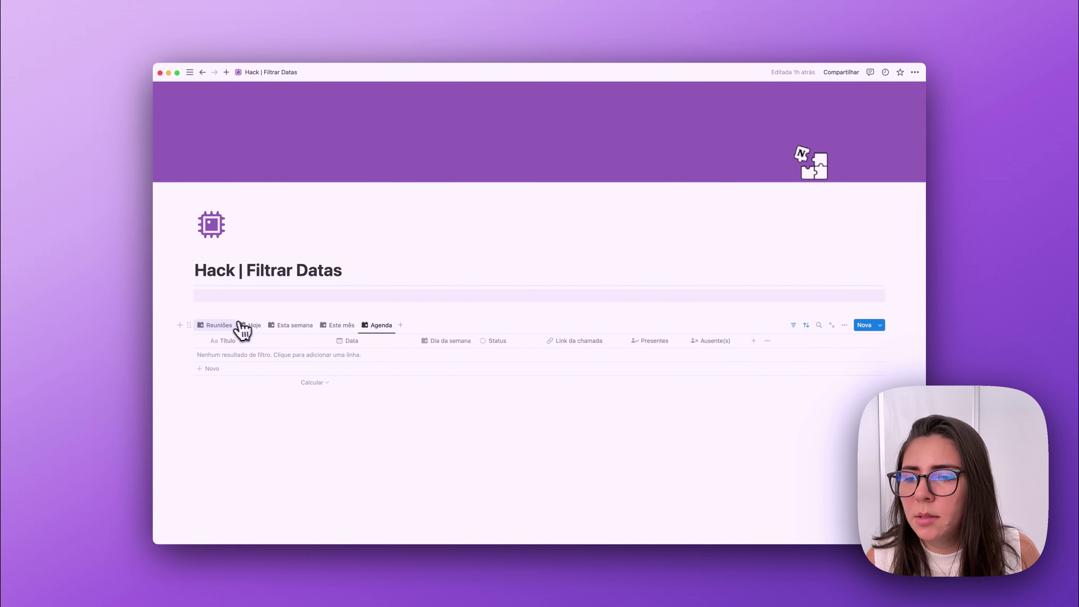
Duplicate the 3 de abril de 2024 meeting in the Reuniões view and set the copy's Status to Não iniciada
click(232, 326)
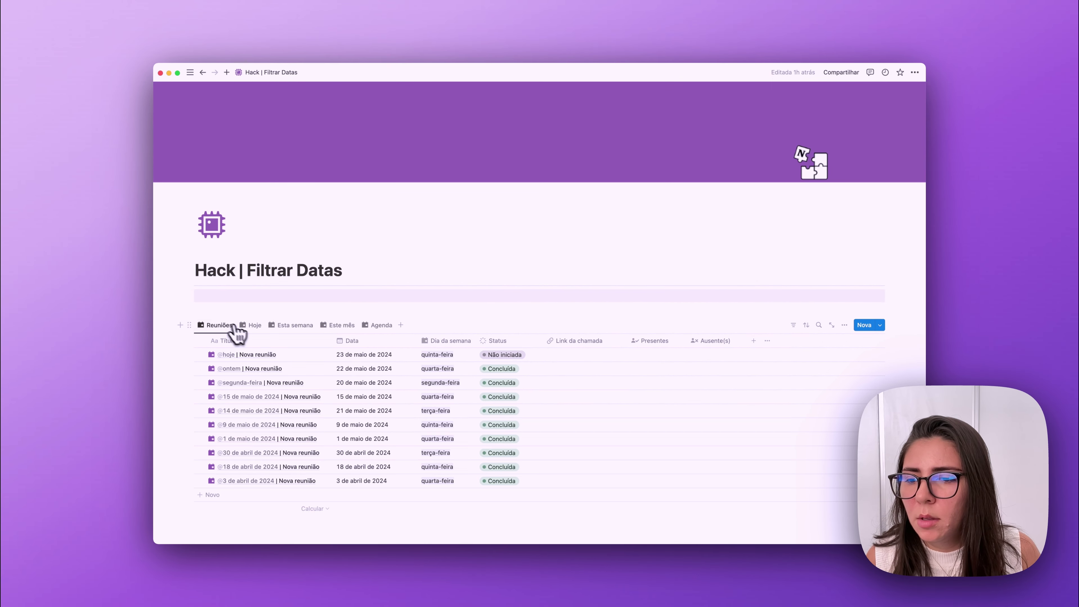
click(191, 481)
click(221, 385)
click(523, 480)
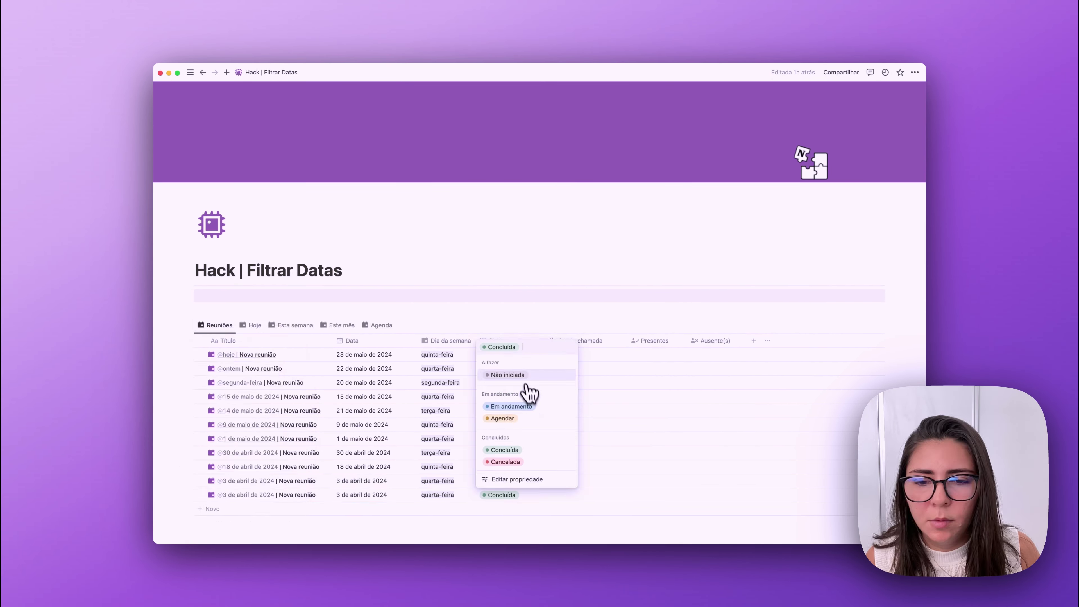
click(522, 375)
Clear the duplicated meeting's date and, from the Agenda view, set it to 23 de maio de 2024
click(362, 496)
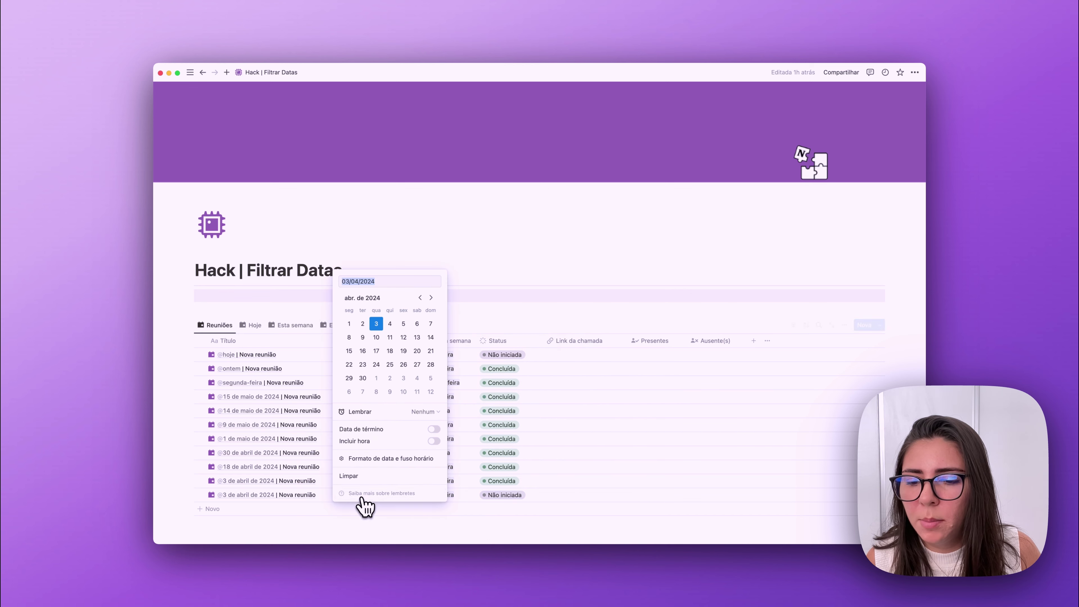
click(356, 478)
click(379, 325)
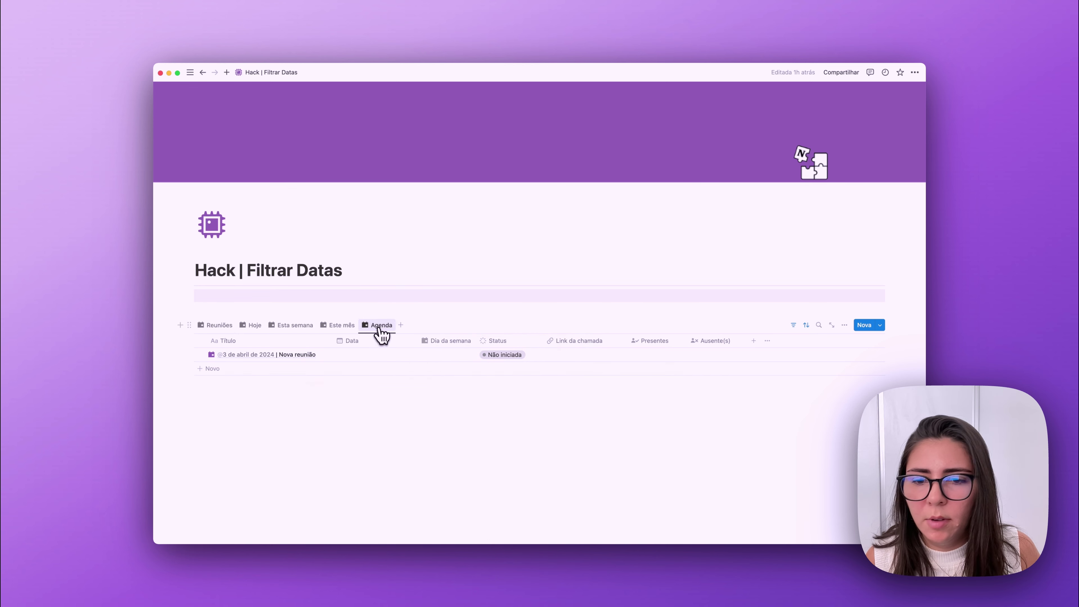
click(393, 358)
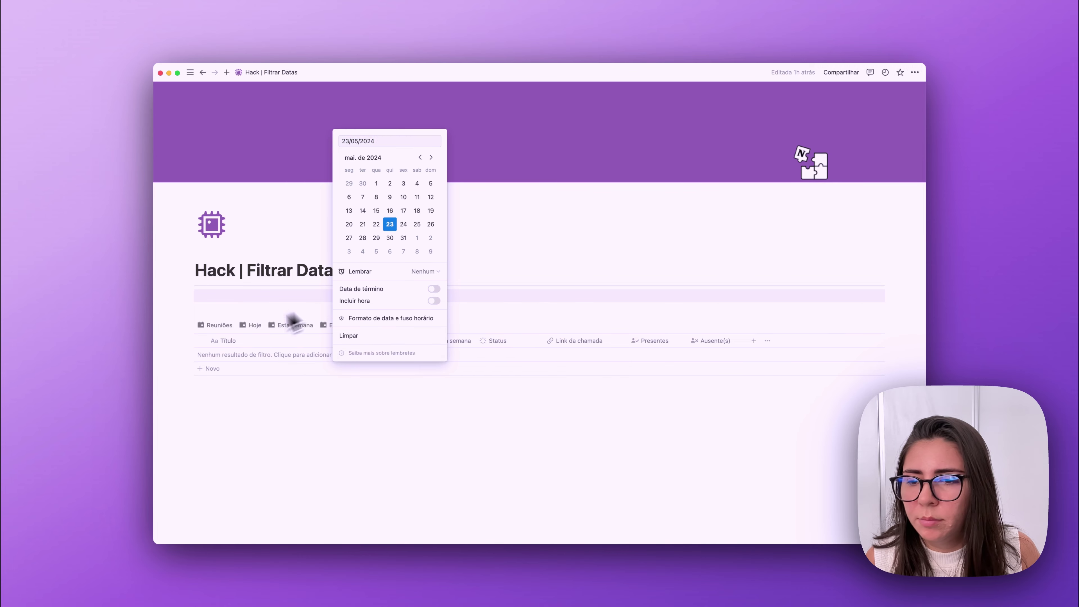
Set the duplicated meeting's Status to Agendar in the Reuniões view and check the Agenda view
click(215, 326)
click(214, 326)
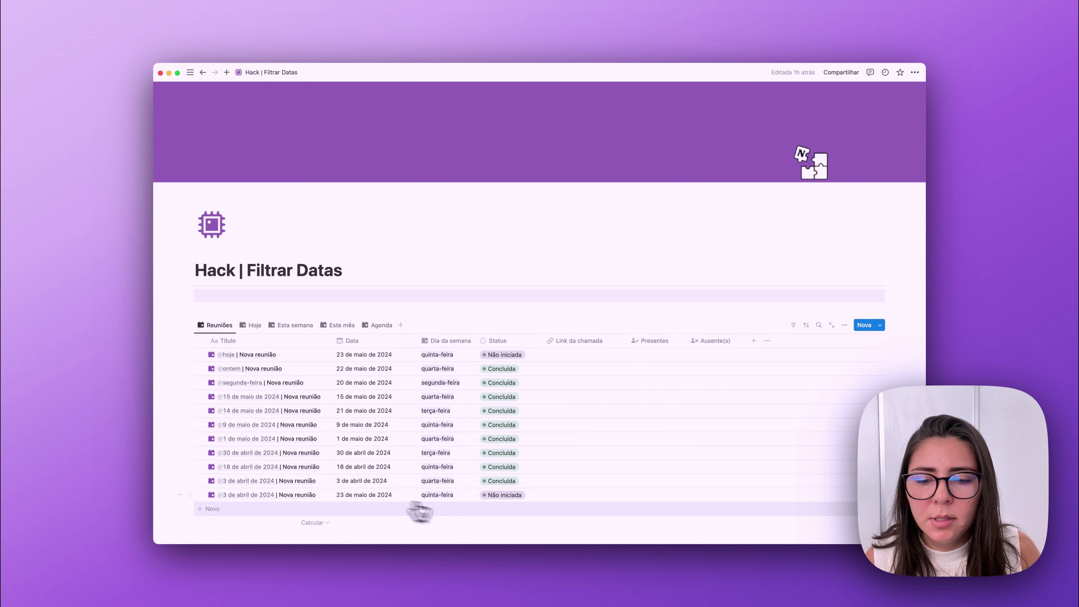
click(502, 500)
click(510, 466)
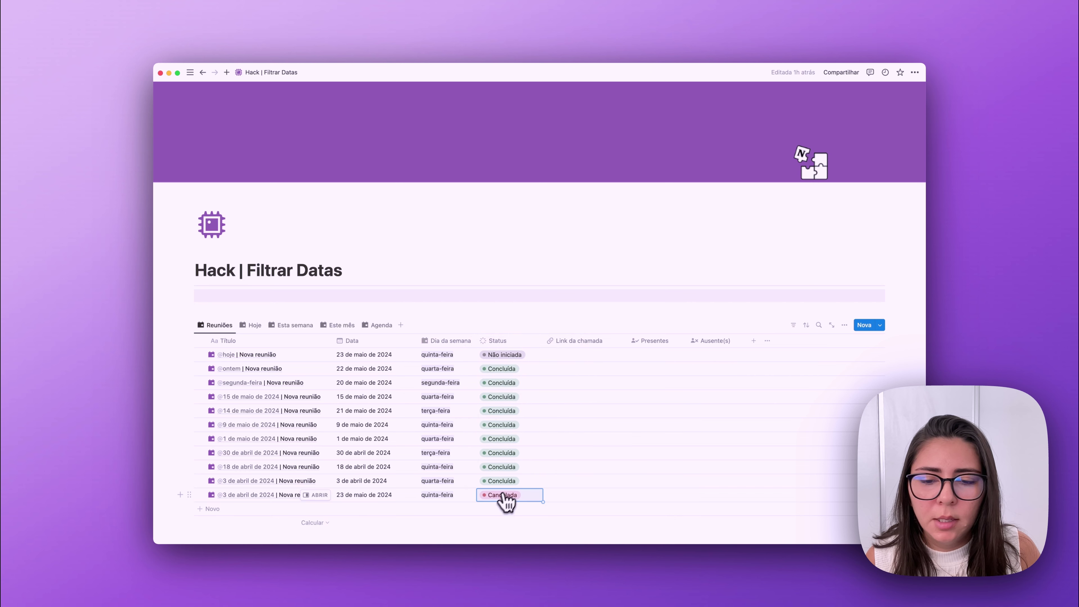
click(502, 499)
click(506, 419)
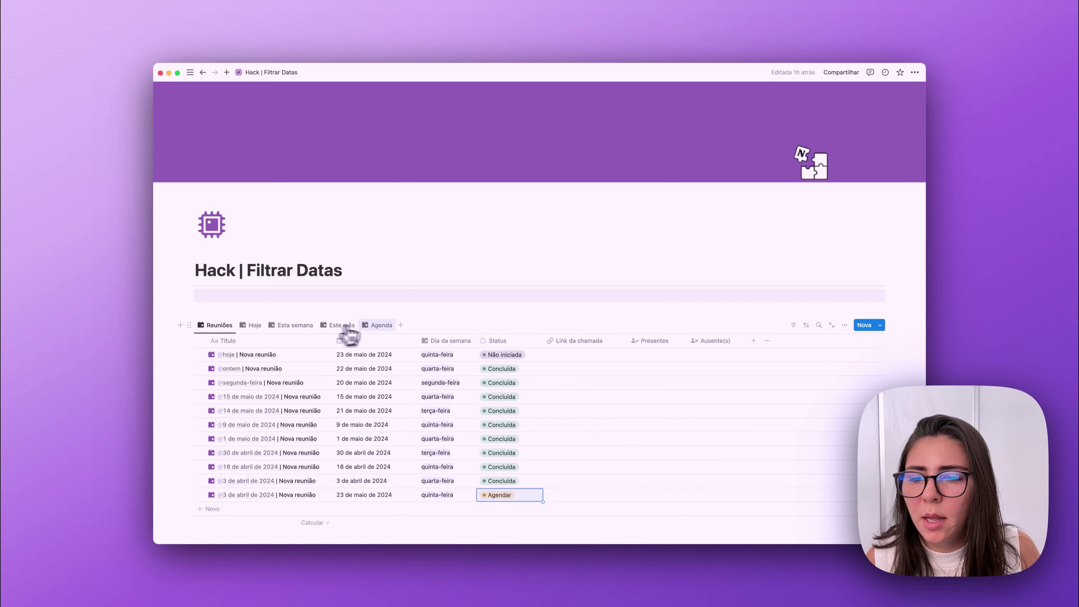
click(381, 326)
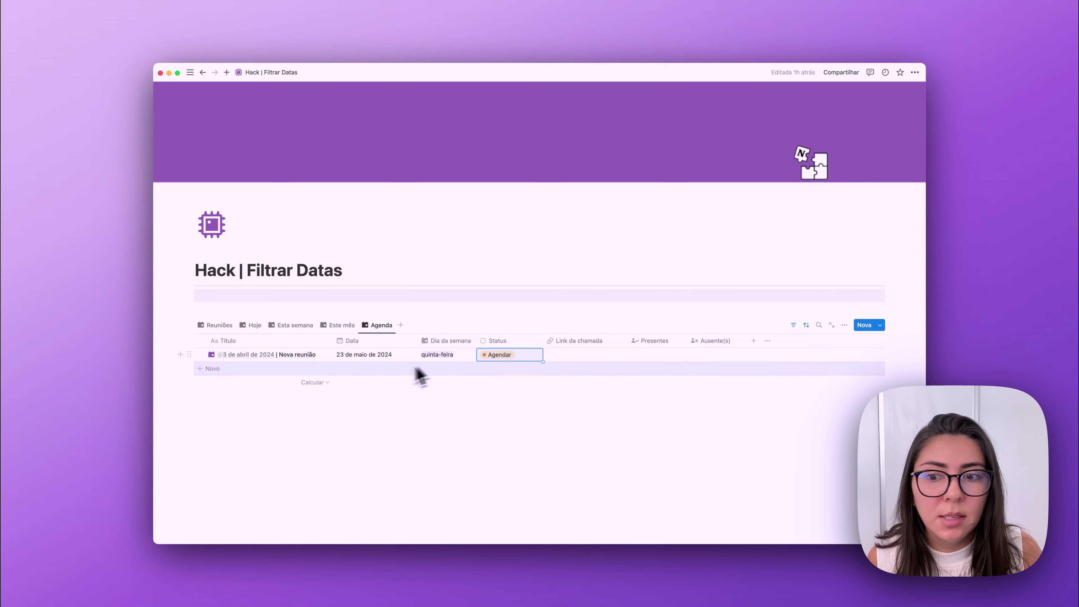
Duplicate the Este mês view and name the copy Visão geral
click(344, 325)
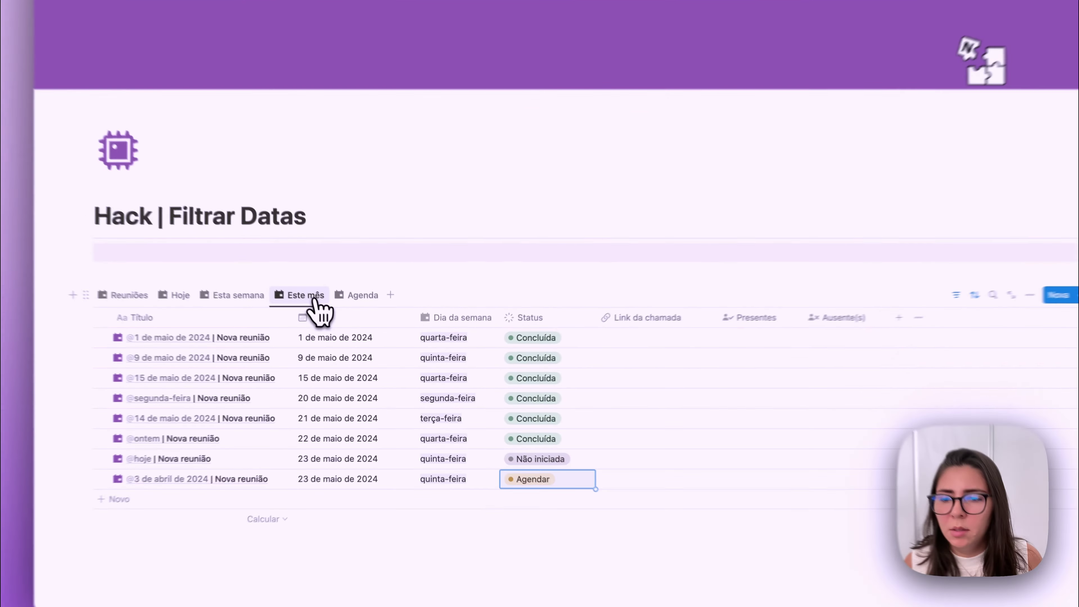
click(315, 304)
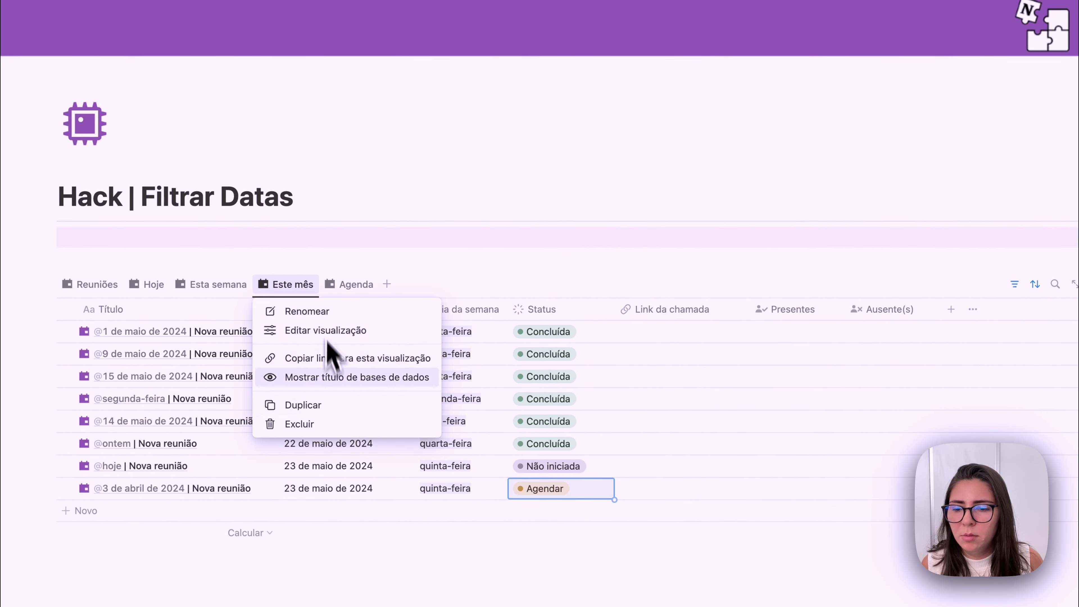
click(339, 404)
text(VIs)
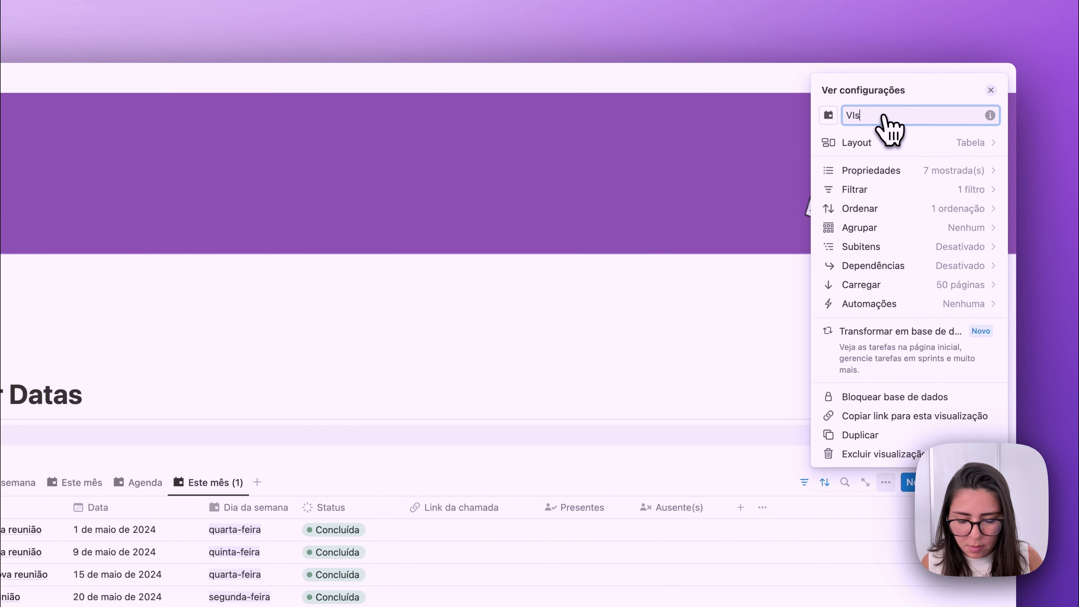
text(ão geral)
Delete the Data filter from the Visão geral view
click(969, 189)
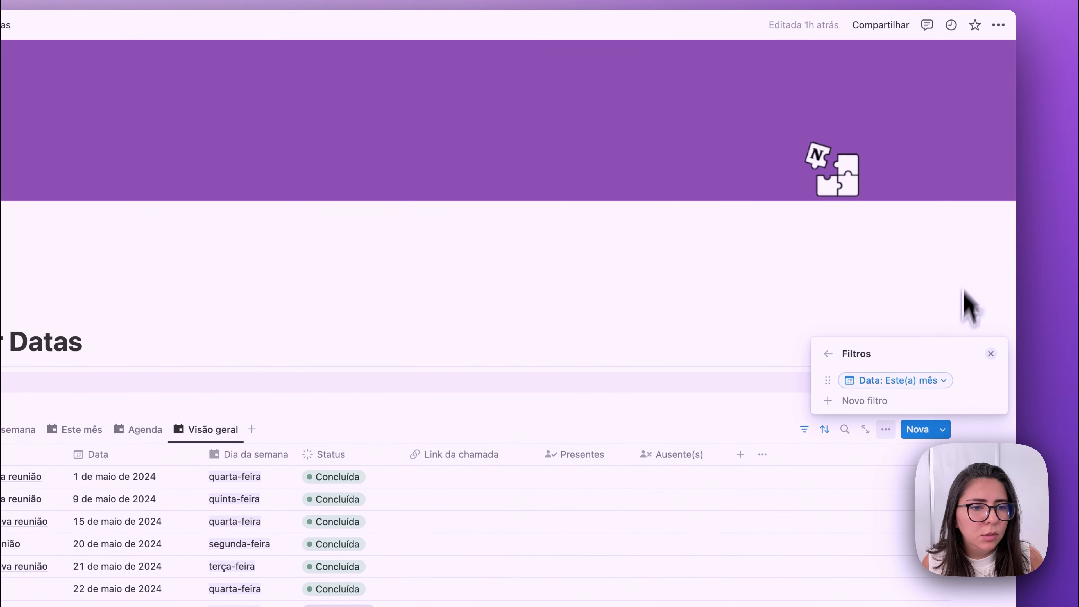
click(941, 381)
click(972, 402)
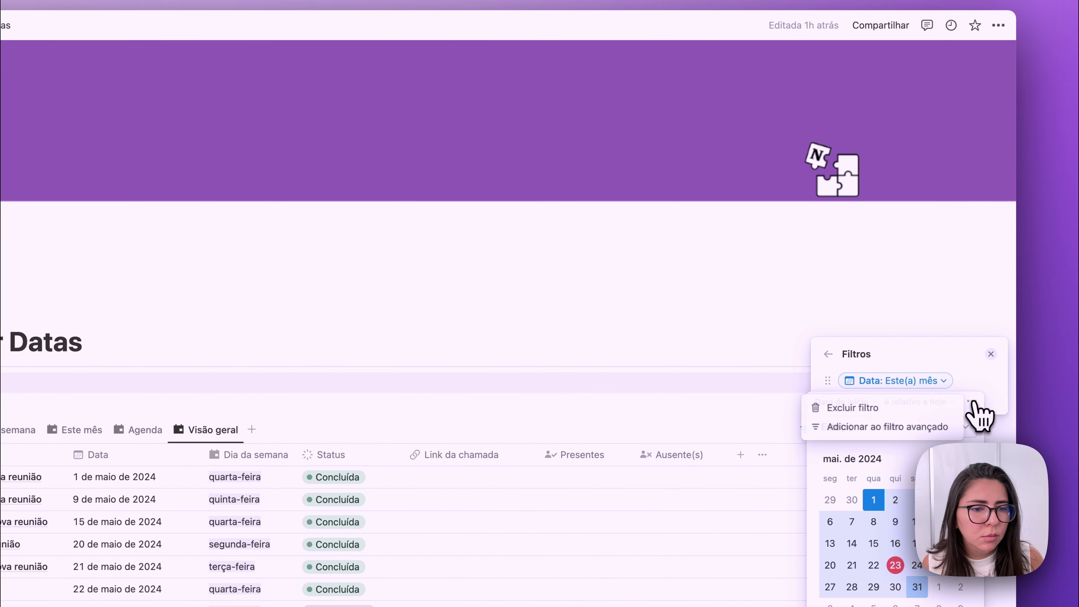
click(951, 409)
click(986, 378)
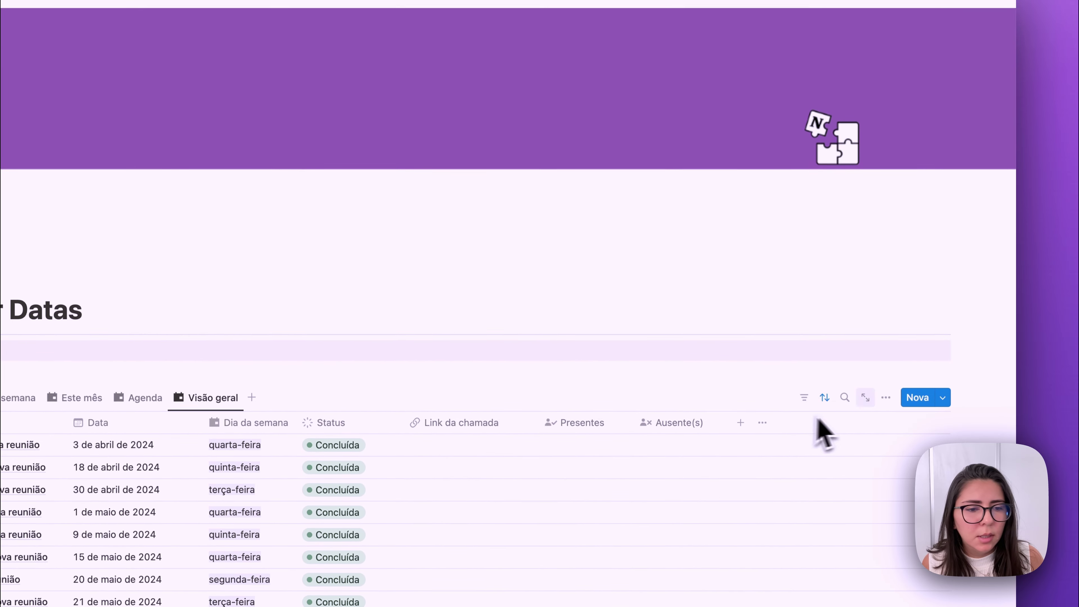
Change the layout of the Visão geral view to Calendário
click(886, 397)
click(978, 57)
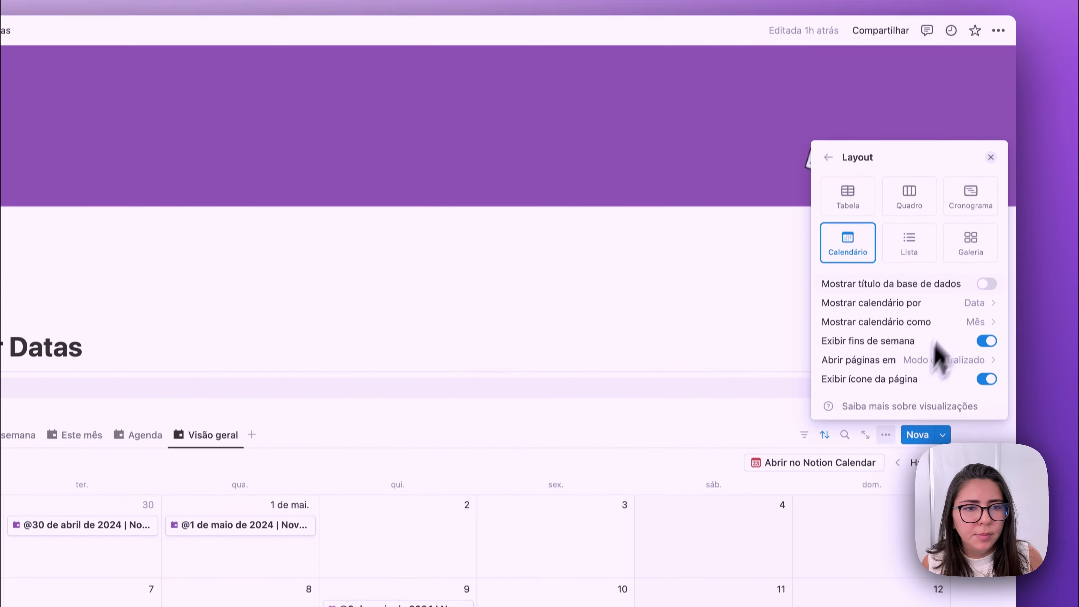
click(828, 145)
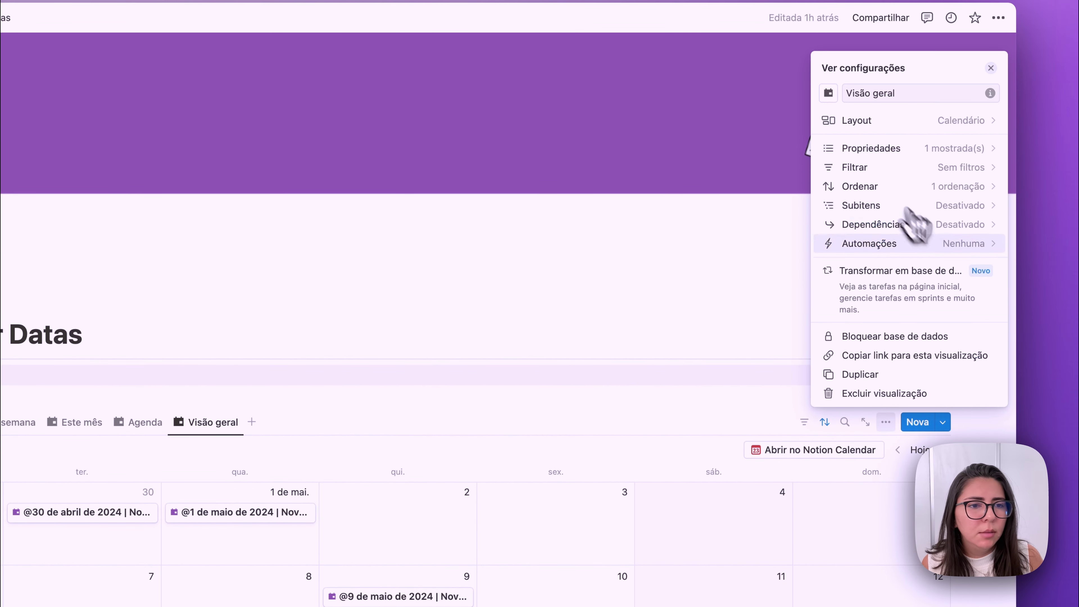
Show the Status property on the cards of the Visão geral calendar
click(982, 160)
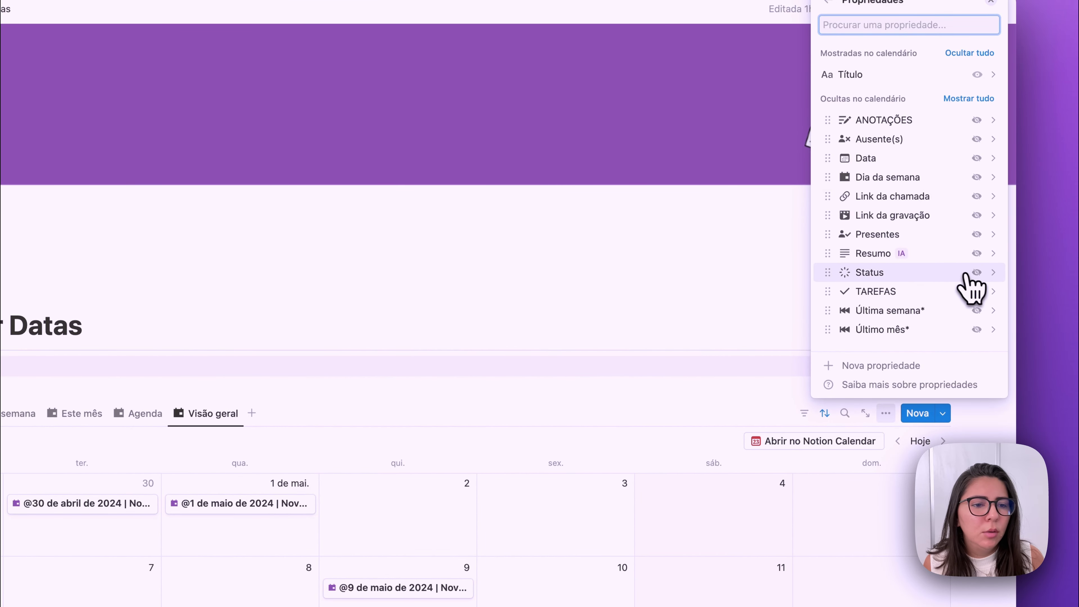
click(977, 273)
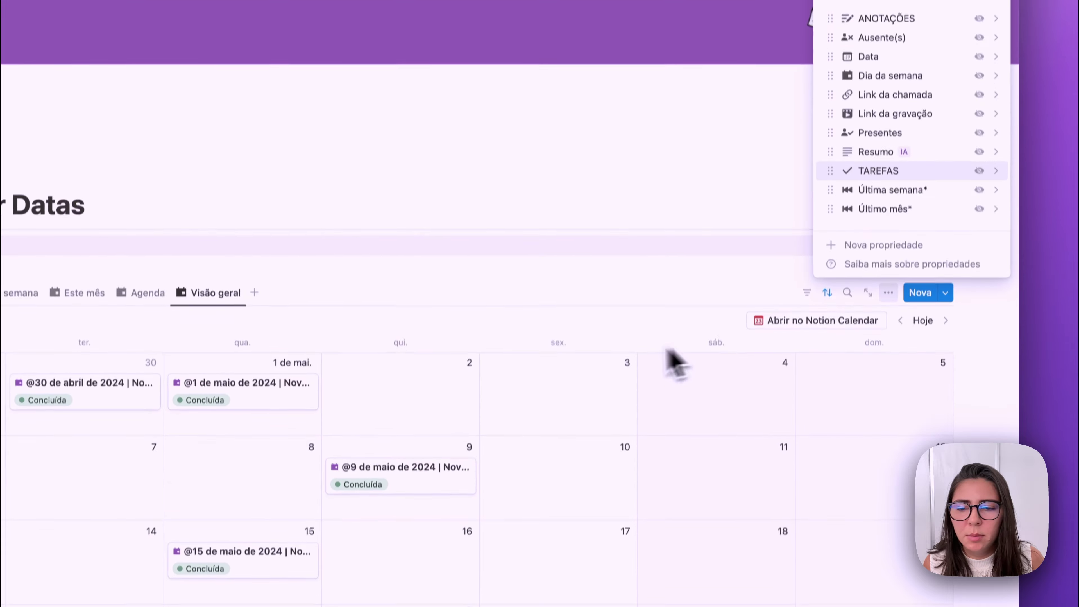
click(553, 380)
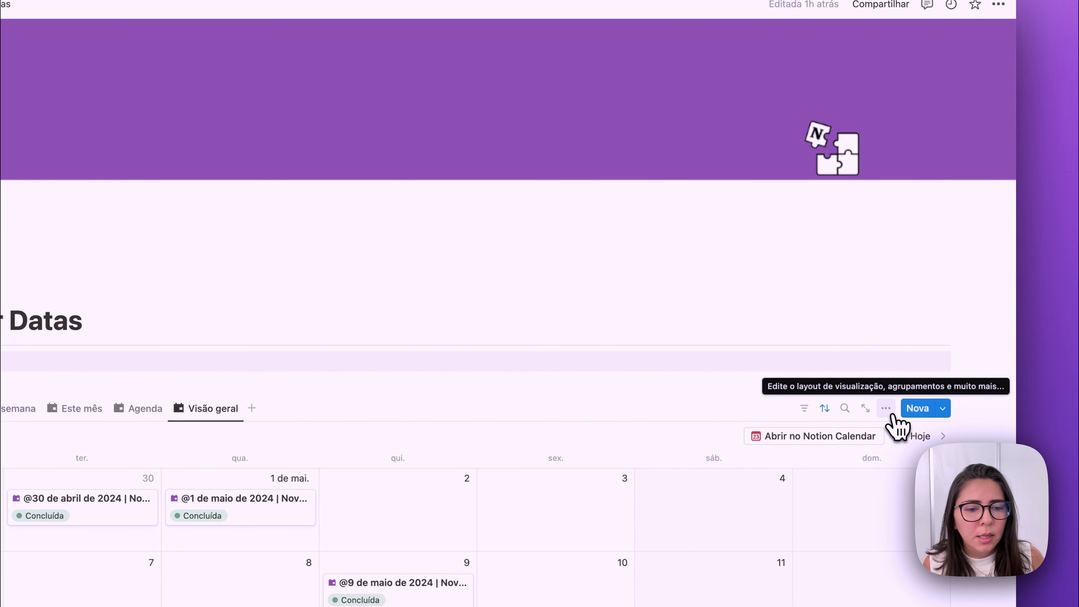
Turn off Exibir fins de semana so the Visão geral calendar hides weekends
click(889, 277)
click(956, 107)
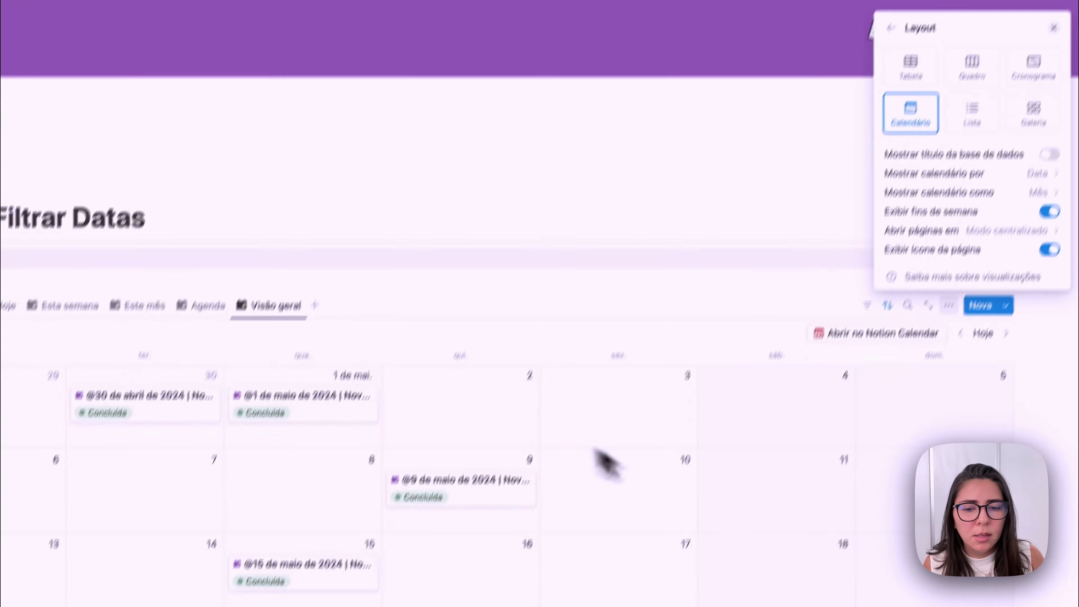
click(987, 222)
key(Escape)
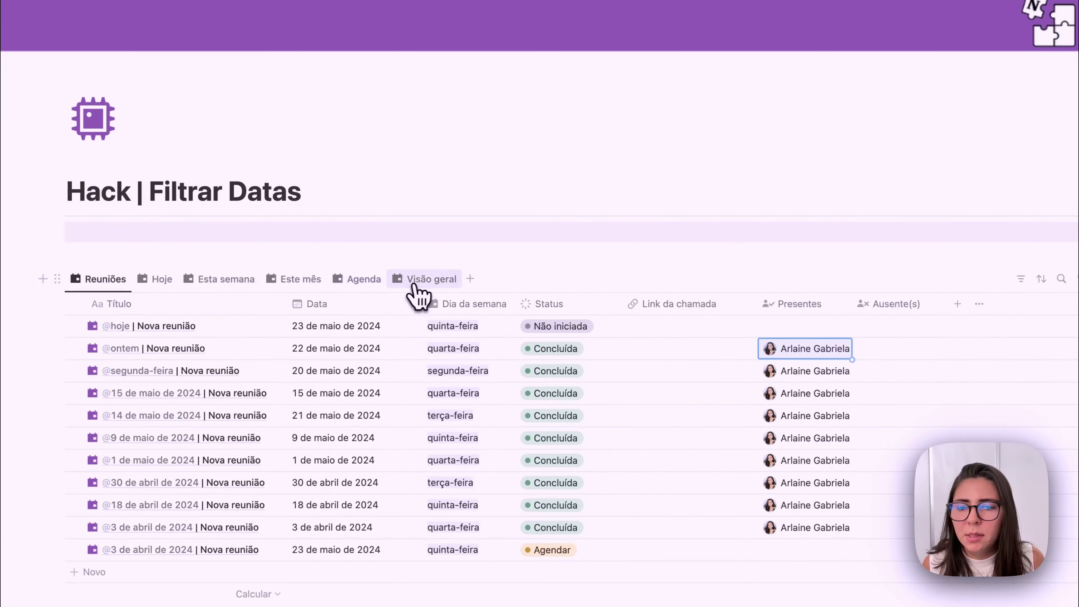
Show the Presentes property on the cards of the Visão geral calendar
click(424, 278)
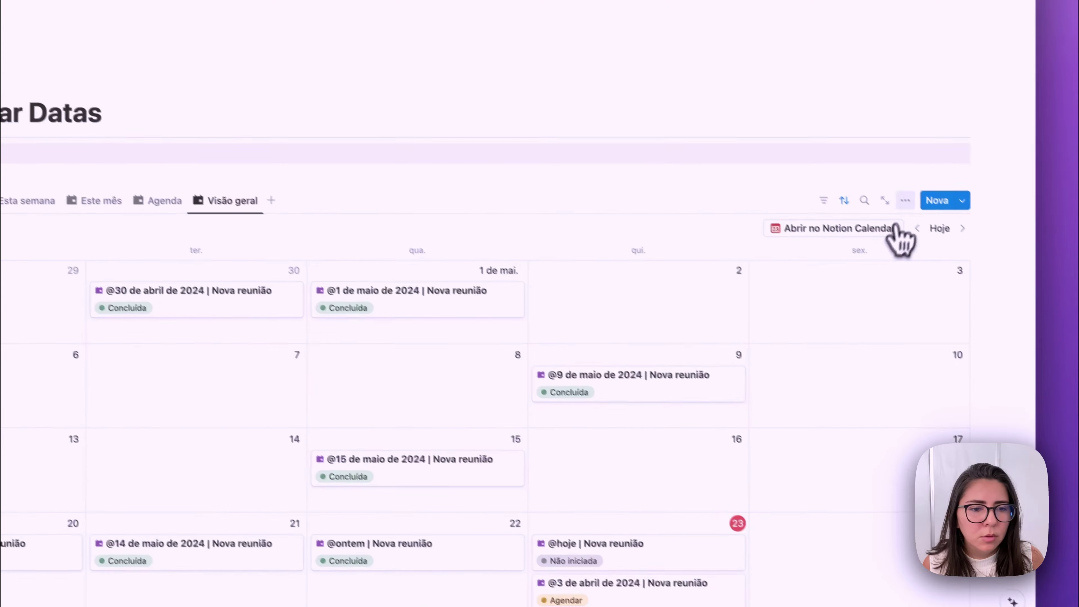
click(1028, 261)
click(1058, 368)
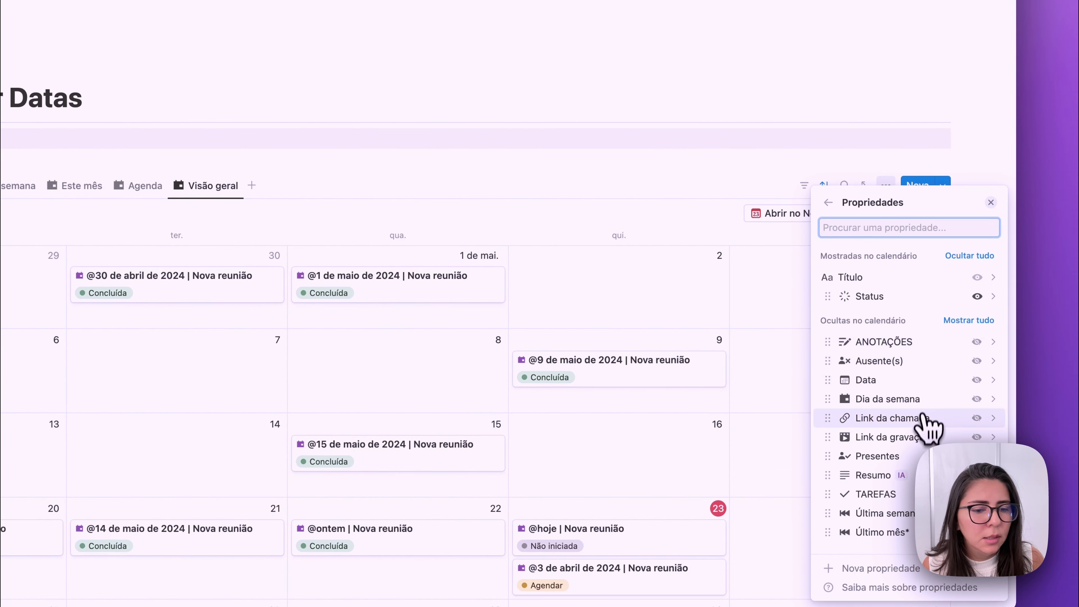
click(977, 456)
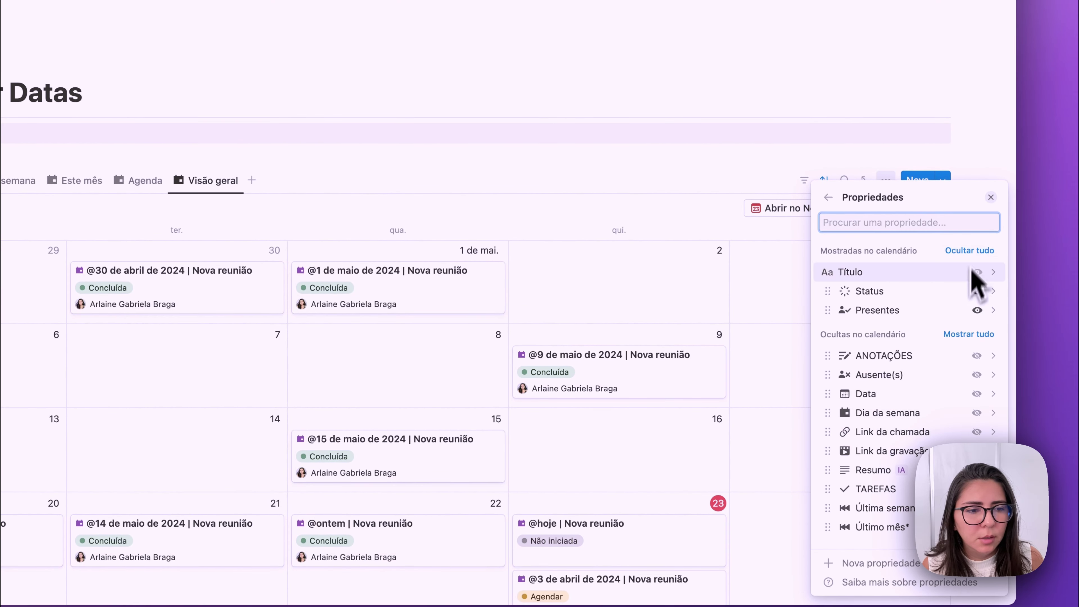
click(991, 198)
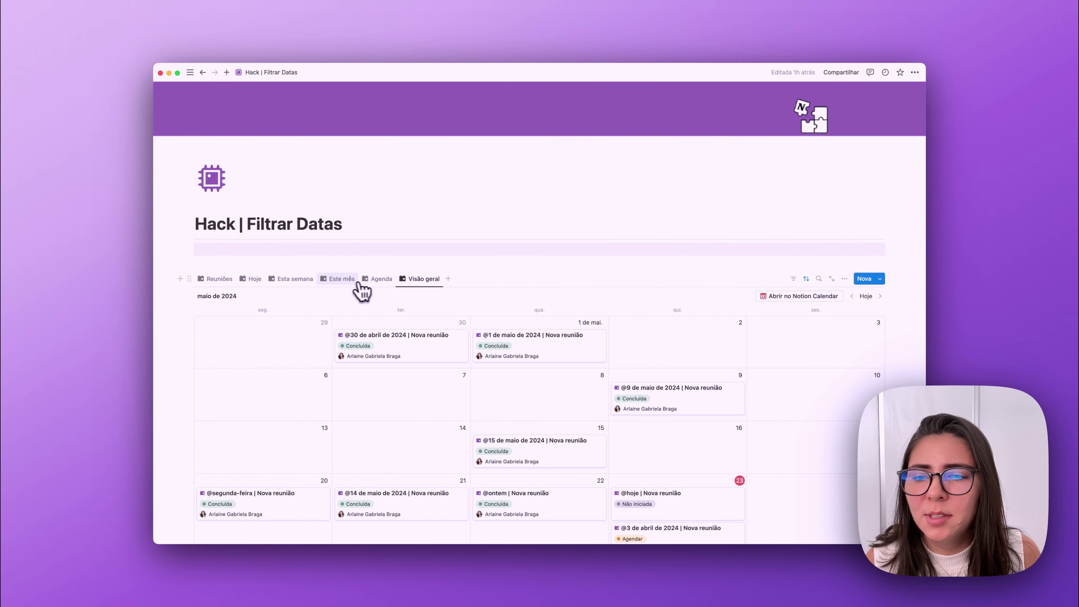
Duplicate the Esta semana view and name the copy Última semana
click(310, 283)
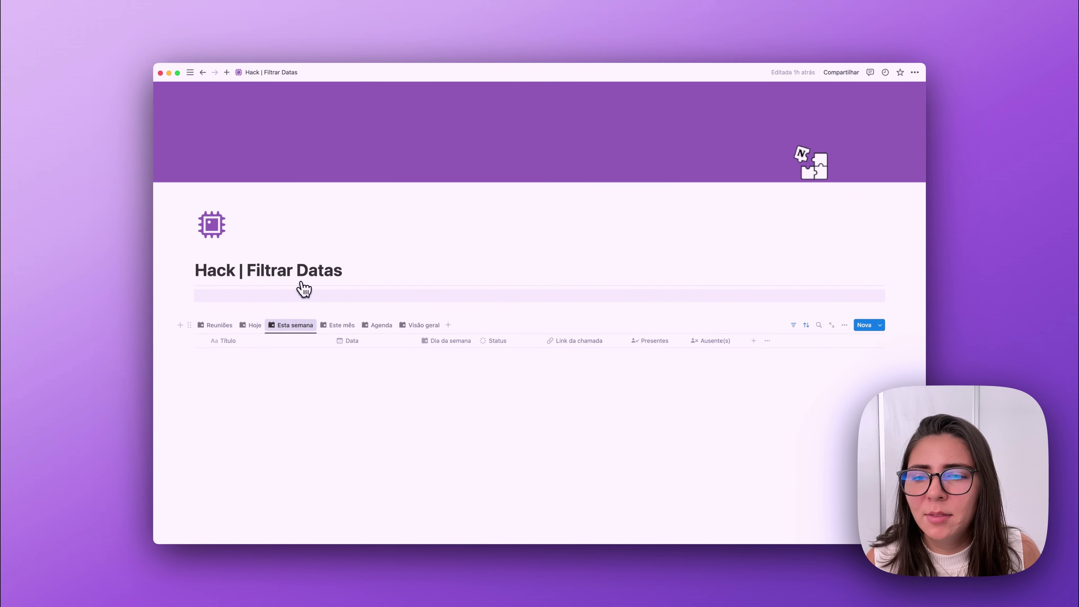
click(297, 325)
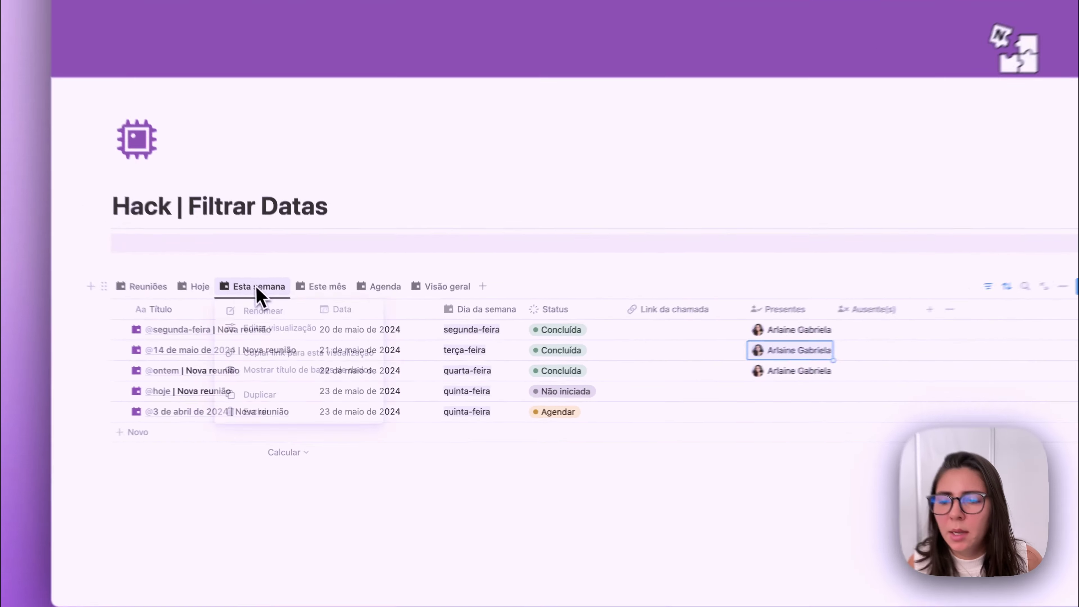
click(313, 404)
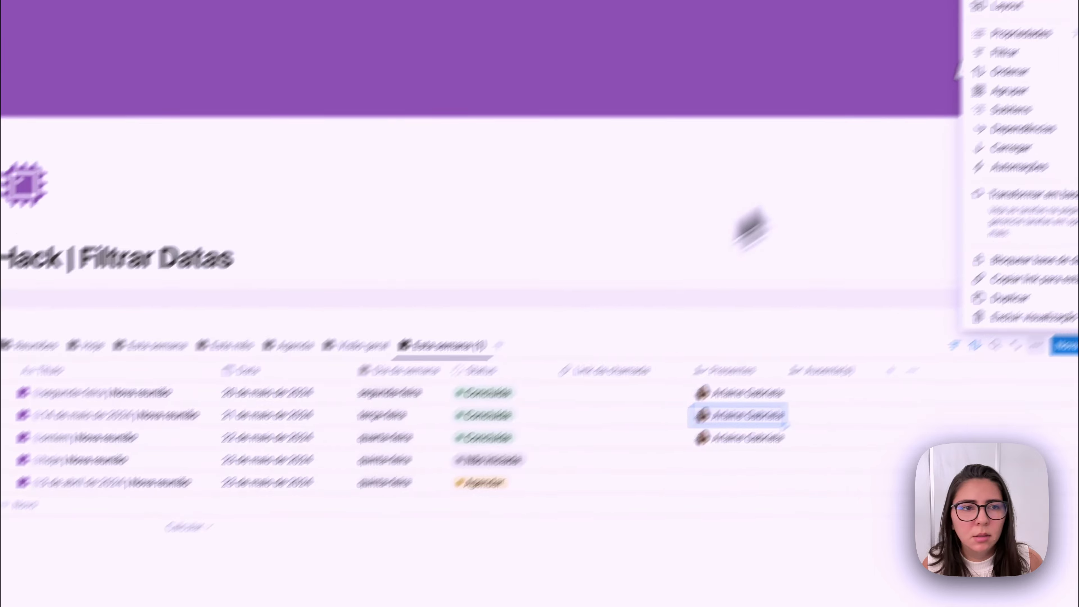
key(BackSpace)
text(Última)
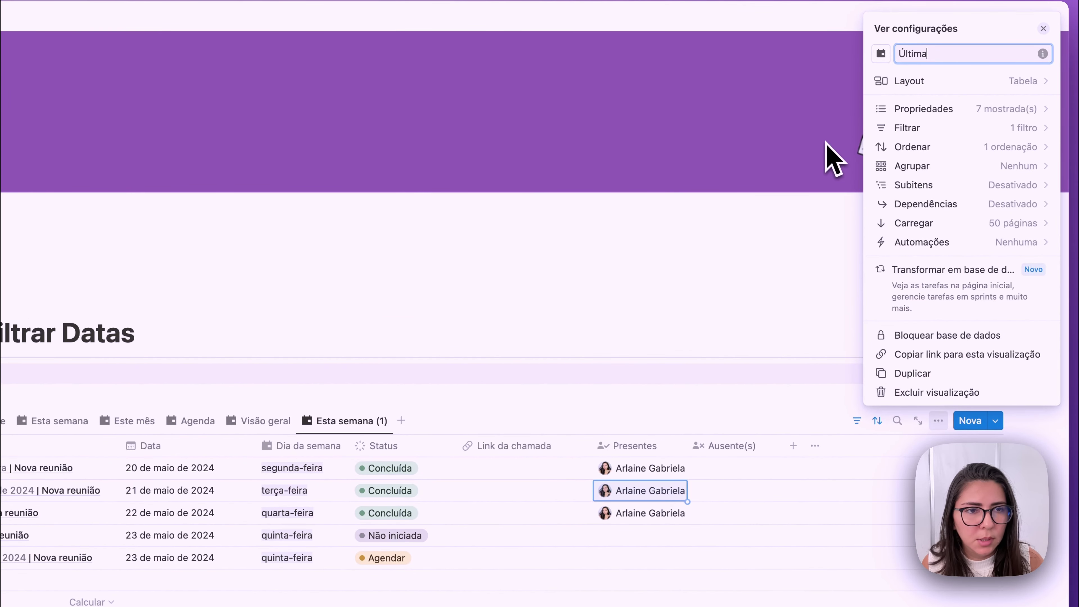
text( seman)
text(a)
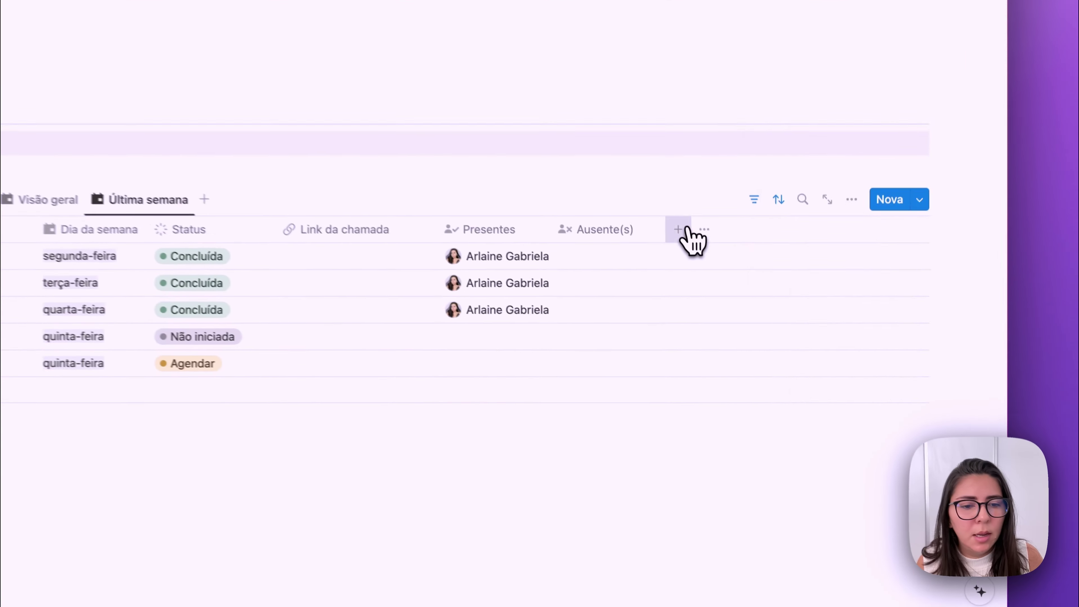
Add a formula property named Última semana* to the Última semana view
click(753, 340)
scroll(854, 374, down, 3)
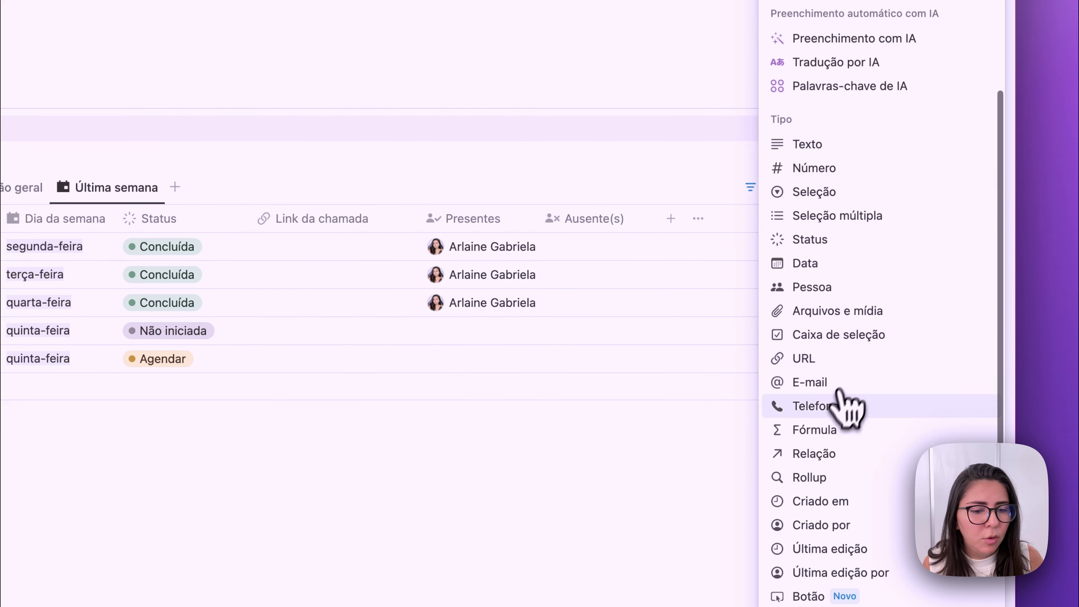
click(825, 427)
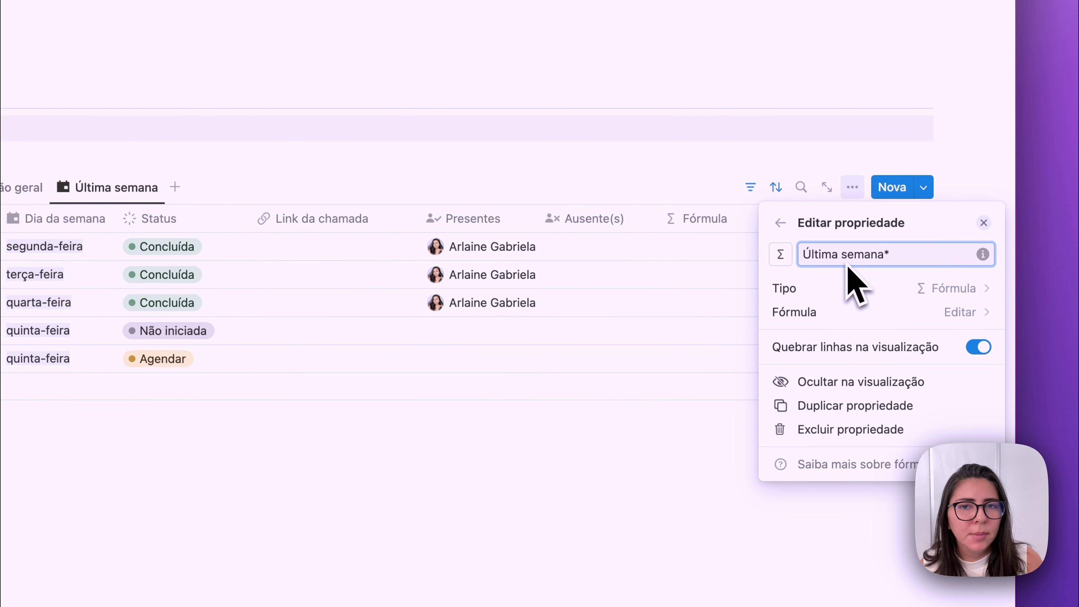
Set the Última semana* formula to formatDate(Data, "W"), save it and close the property settings
click(869, 314)
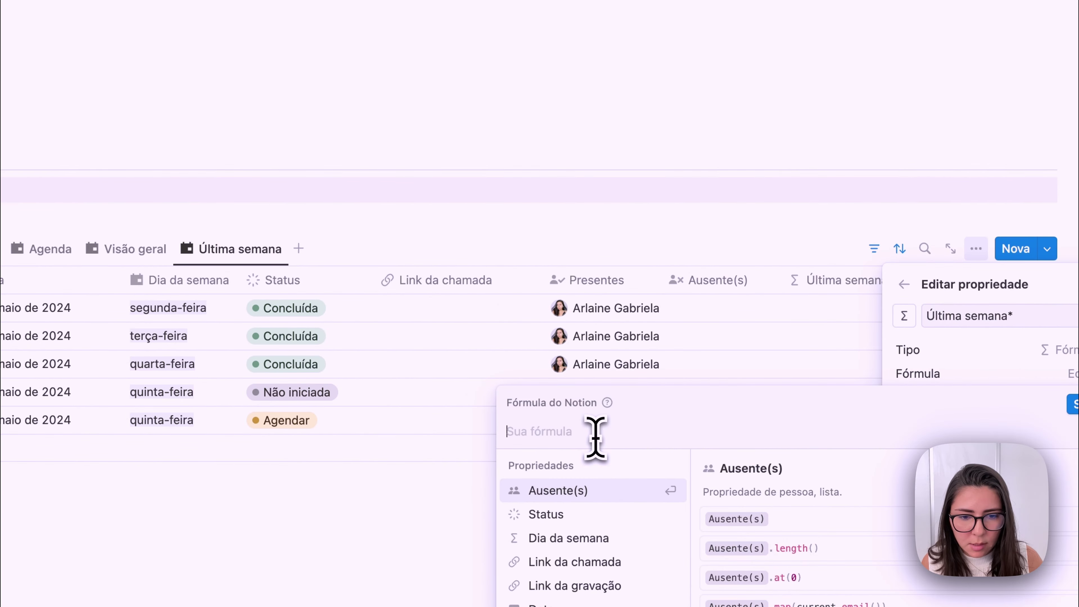
text(fo)
key(Down)
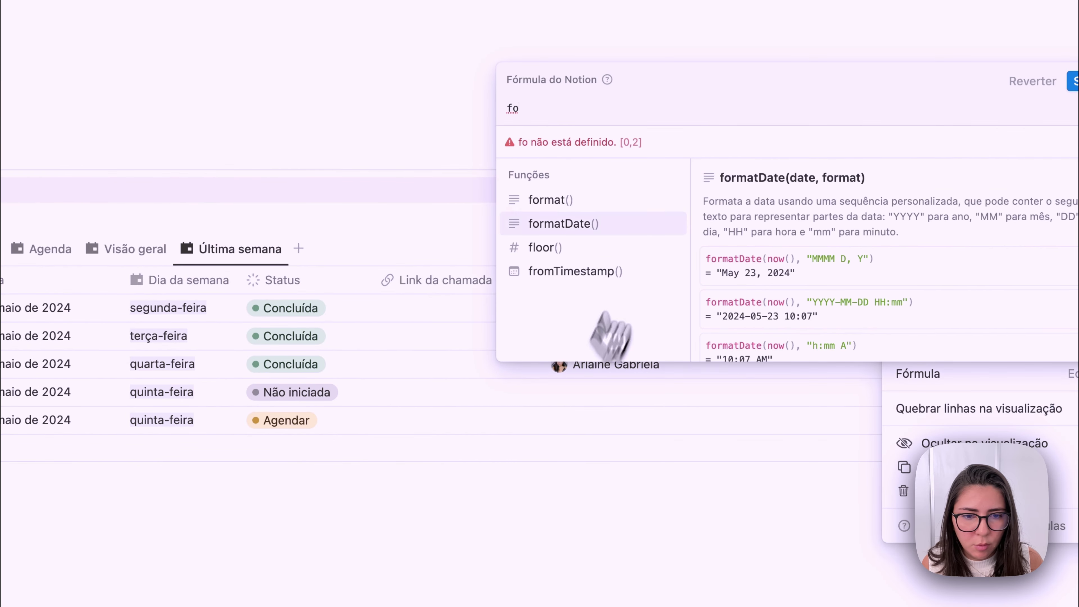
click(618, 230)
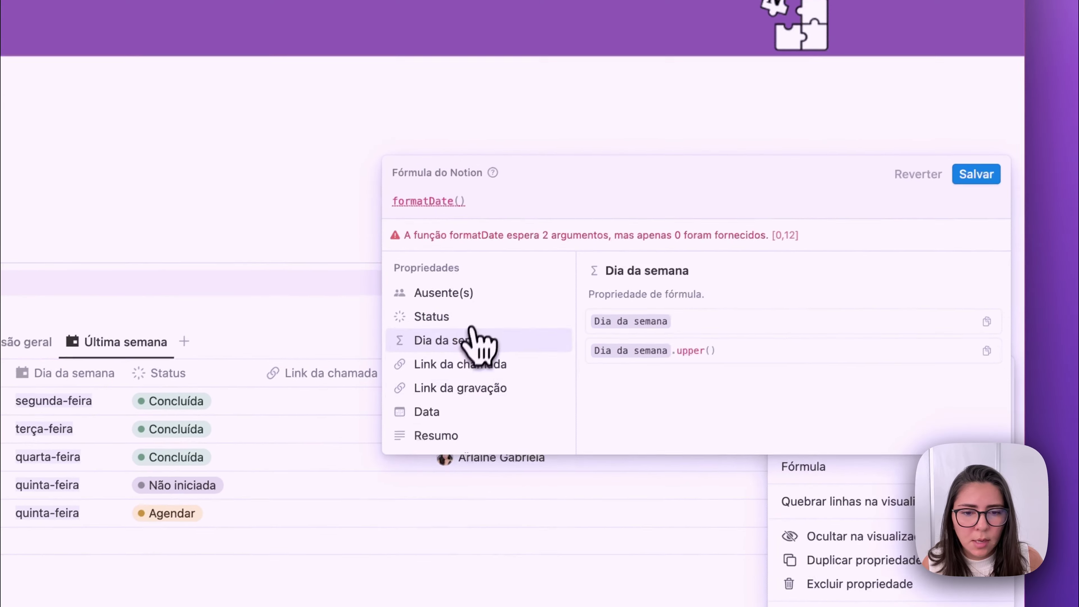
click(453, 410)
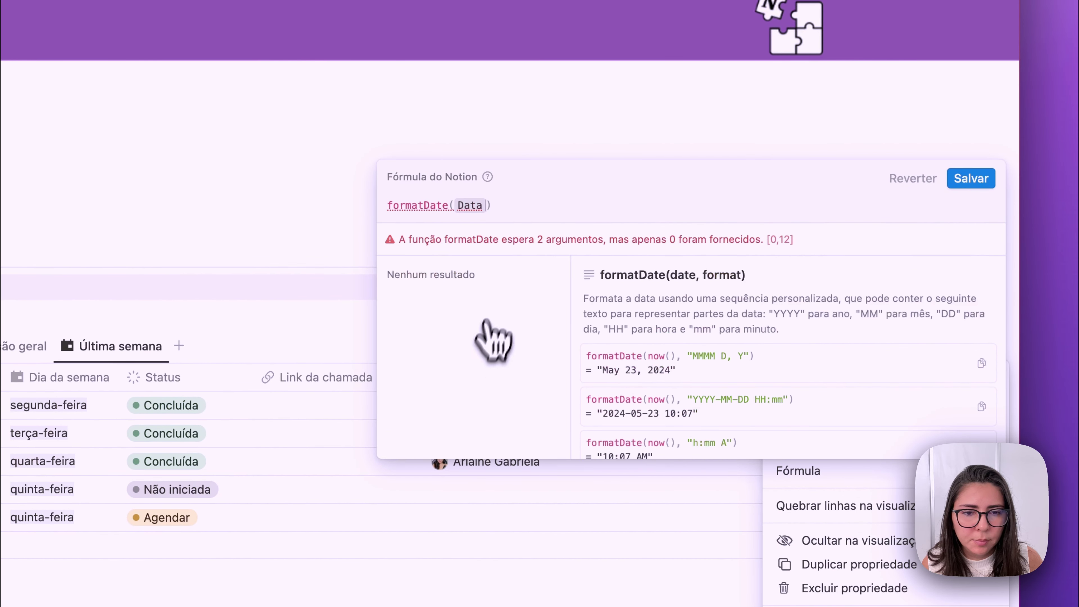
text(, )
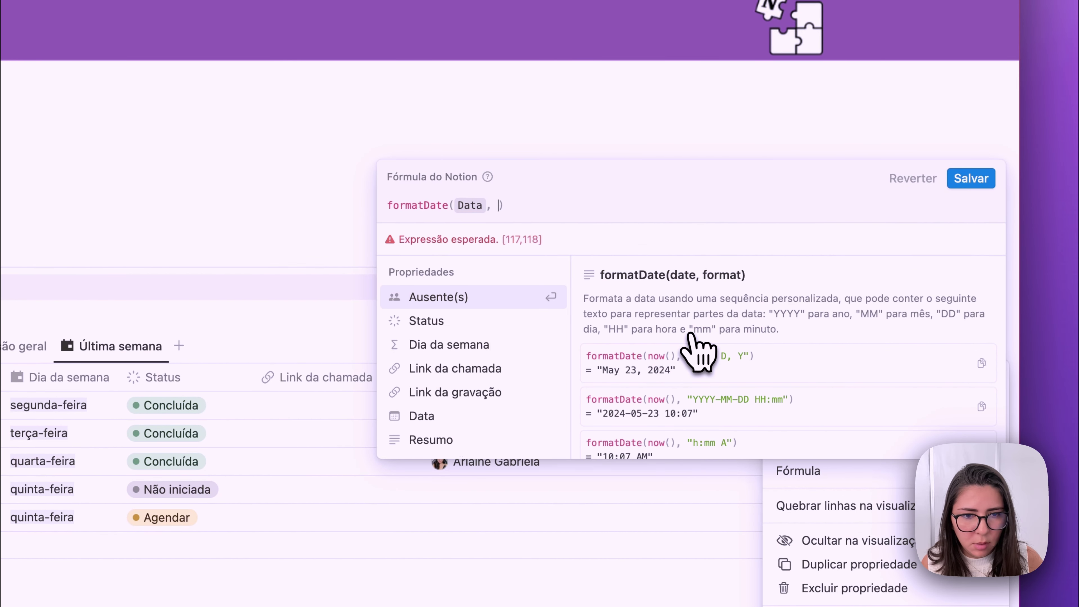
text("W)
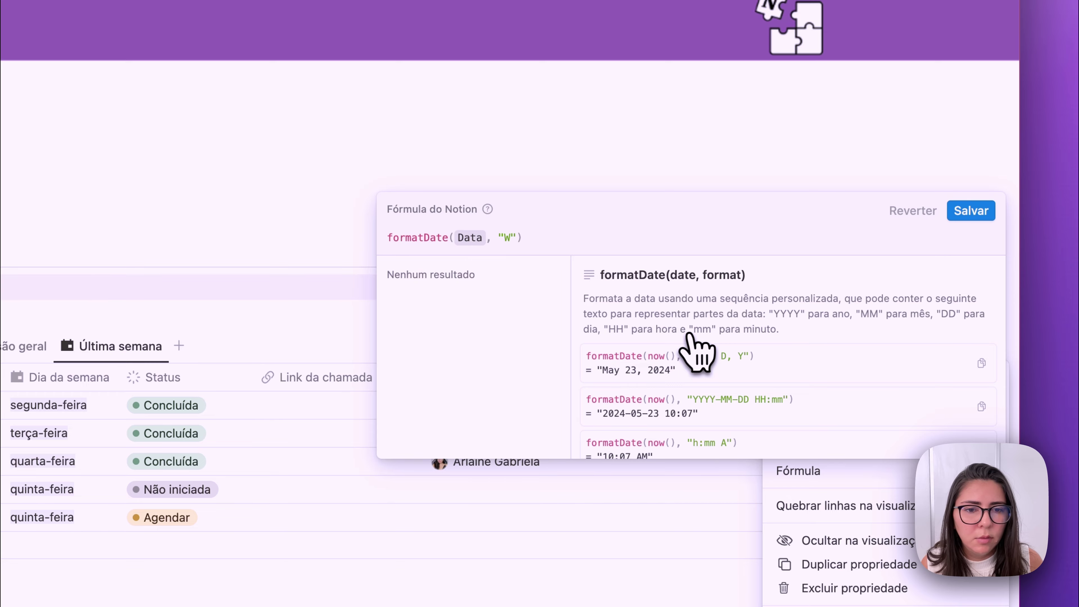
click(971, 211)
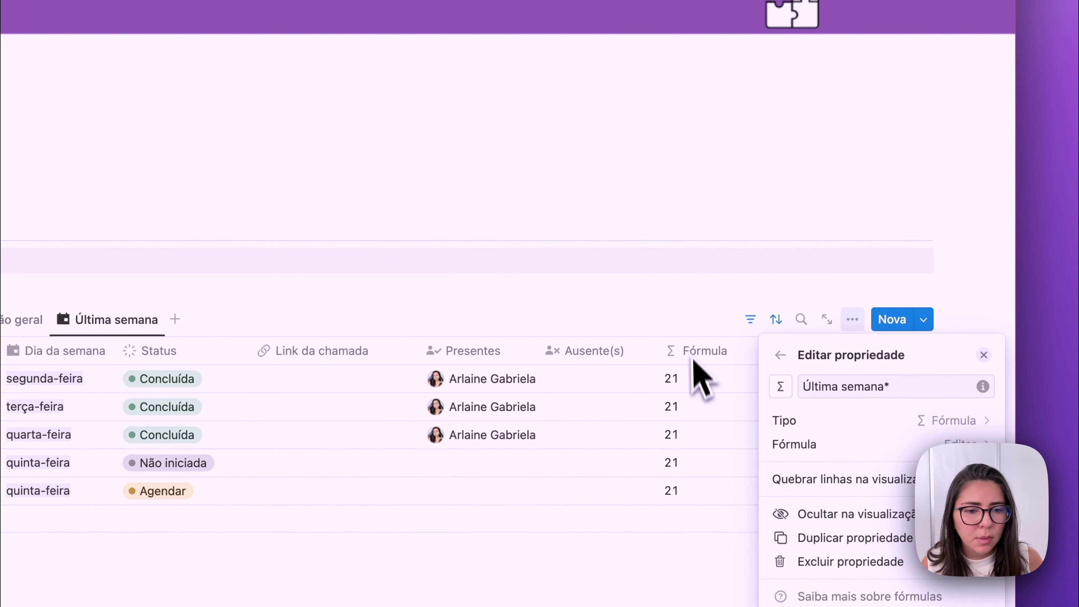
click(697, 367)
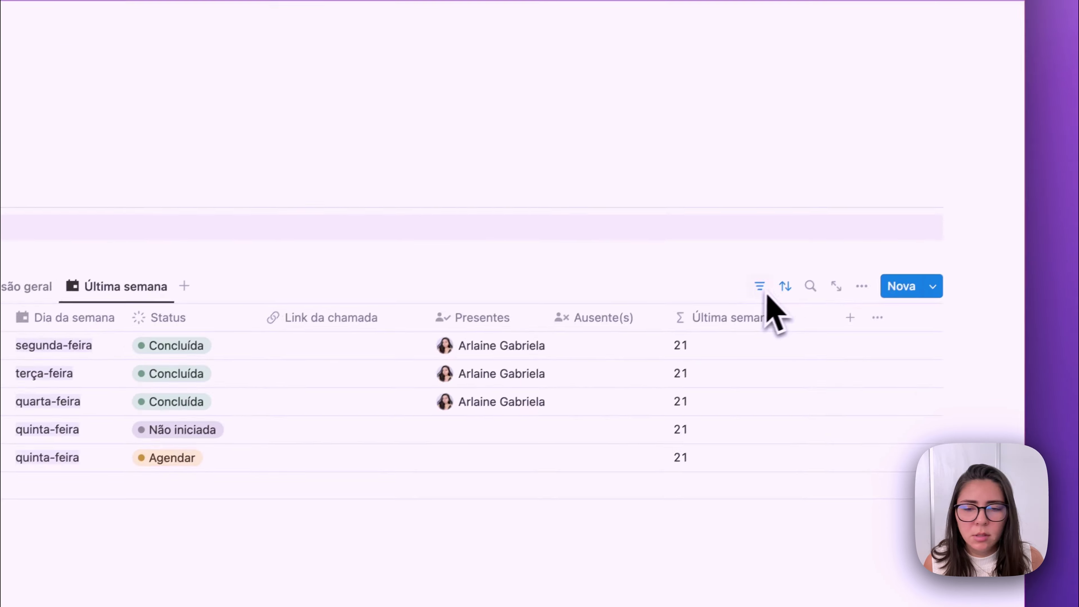
Remove the Data: Este(a) semana filter from the Última semana view and collapse the filter bar
click(760, 287)
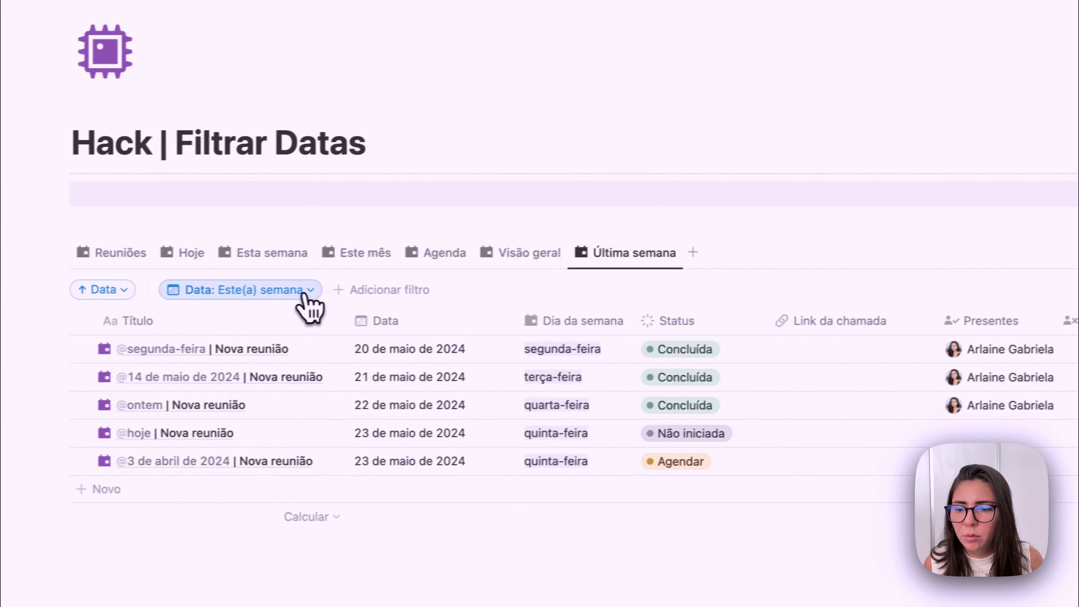
click(123, 307)
click(159, 331)
click(268, 330)
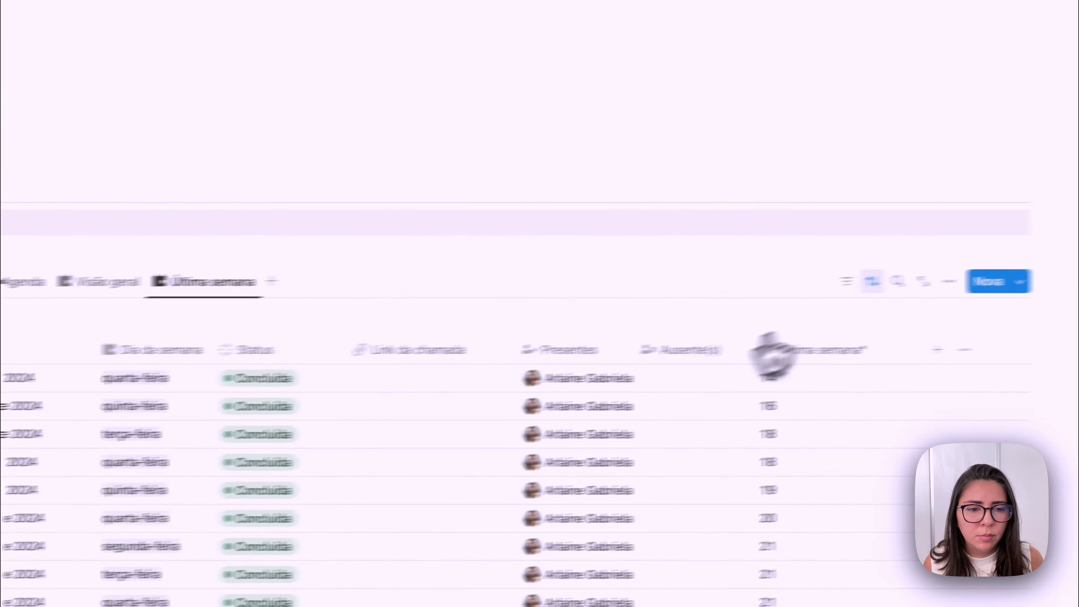
click(754, 287)
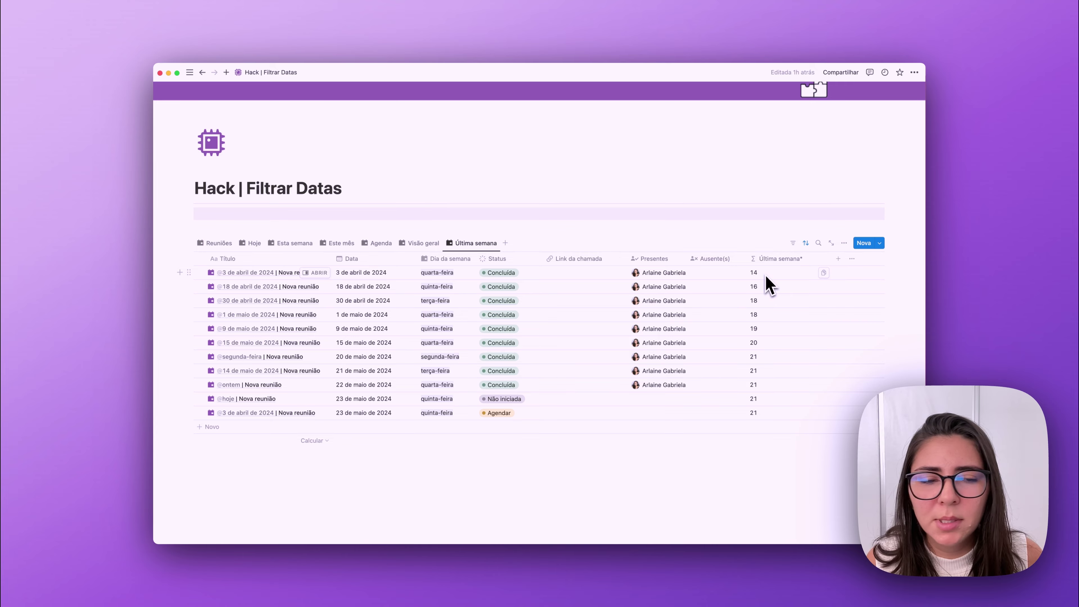
Append .toNumber() to the Última semana* formula, checking its result type before and after the change
click(794, 276)
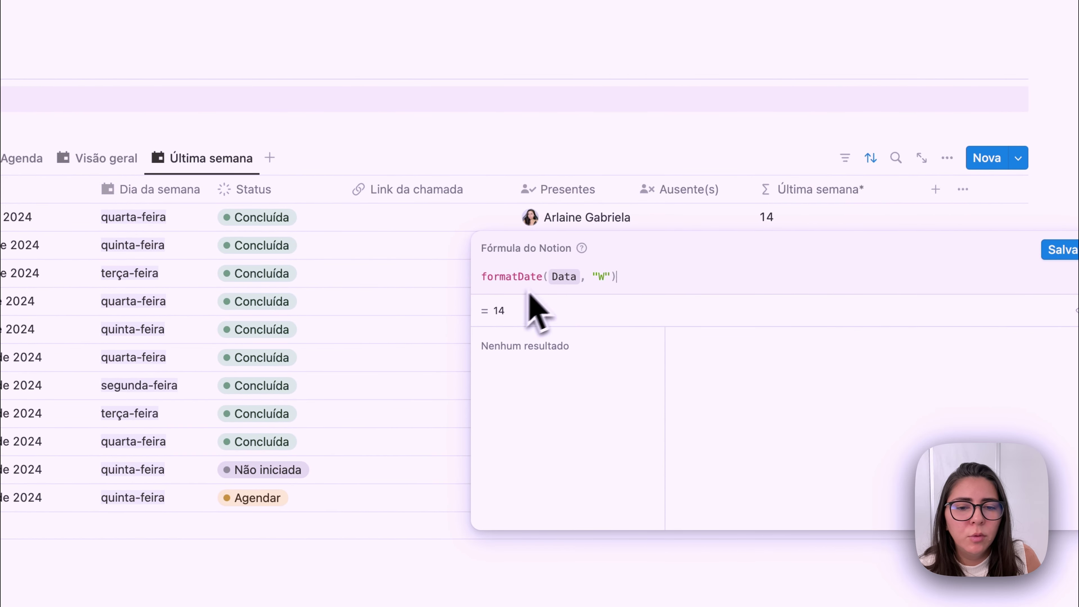
click(1076, 311)
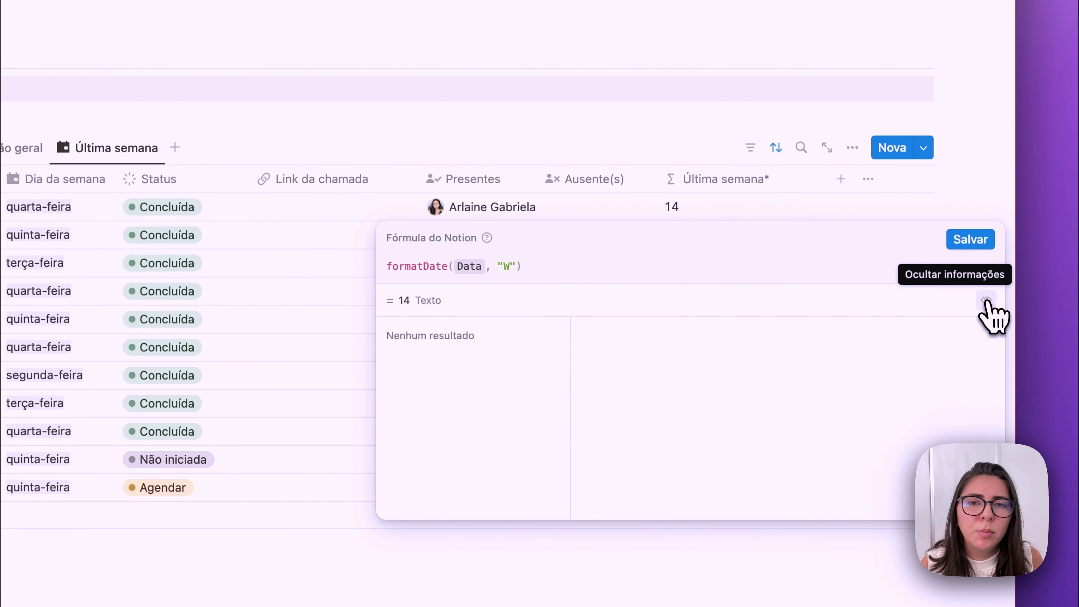
click(986, 301)
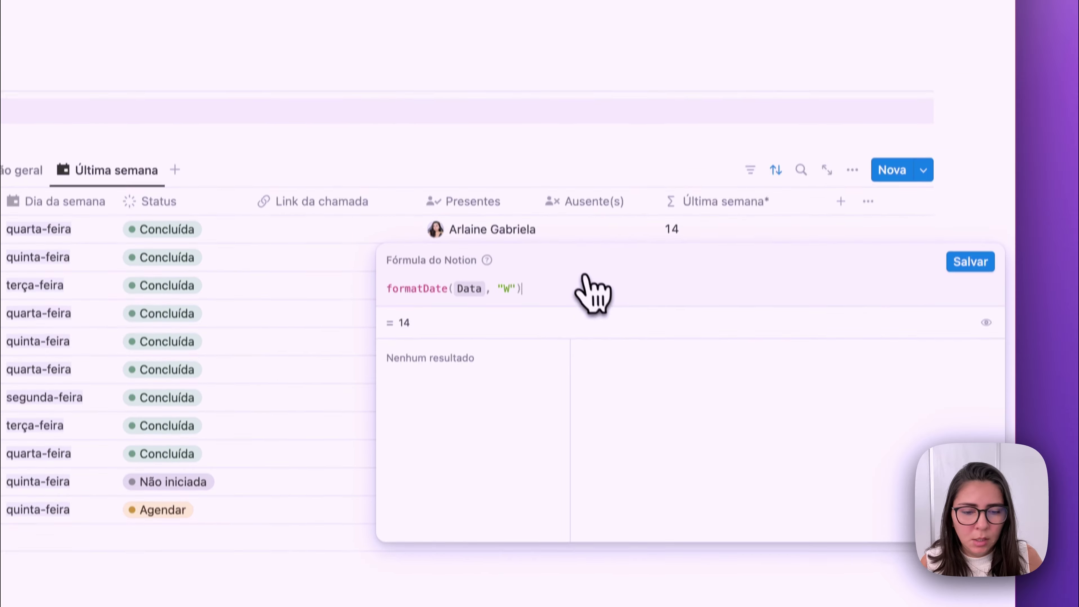
text(.to)
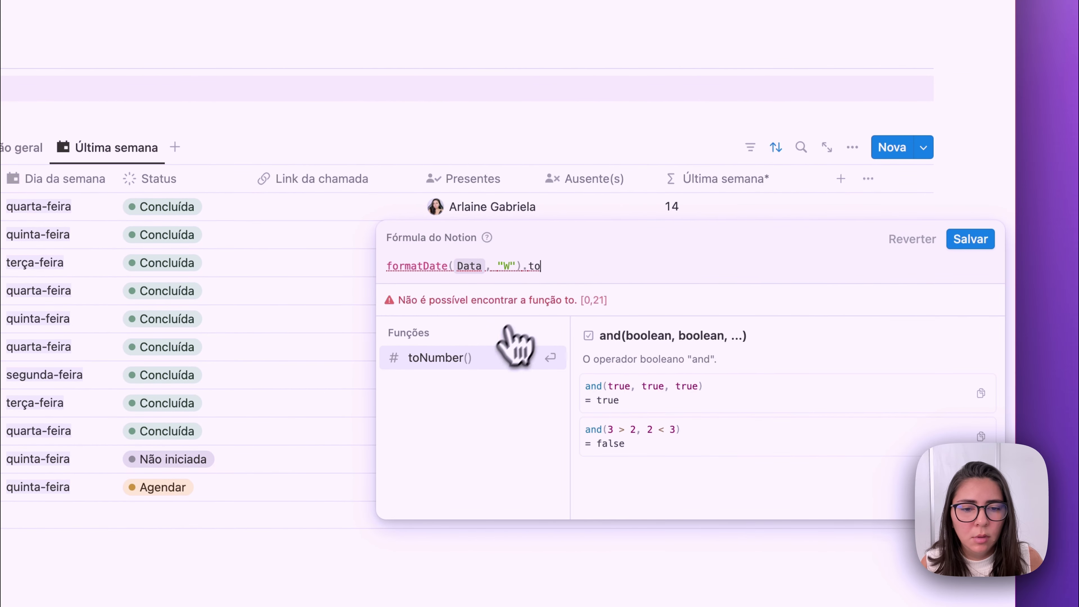
click(493, 358)
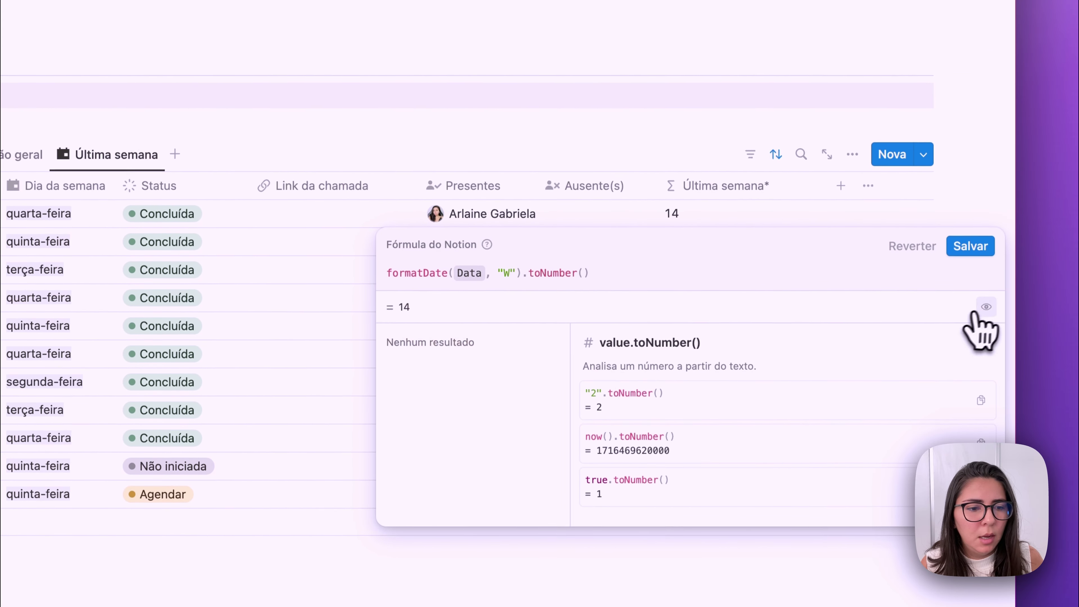
click(985, 307)
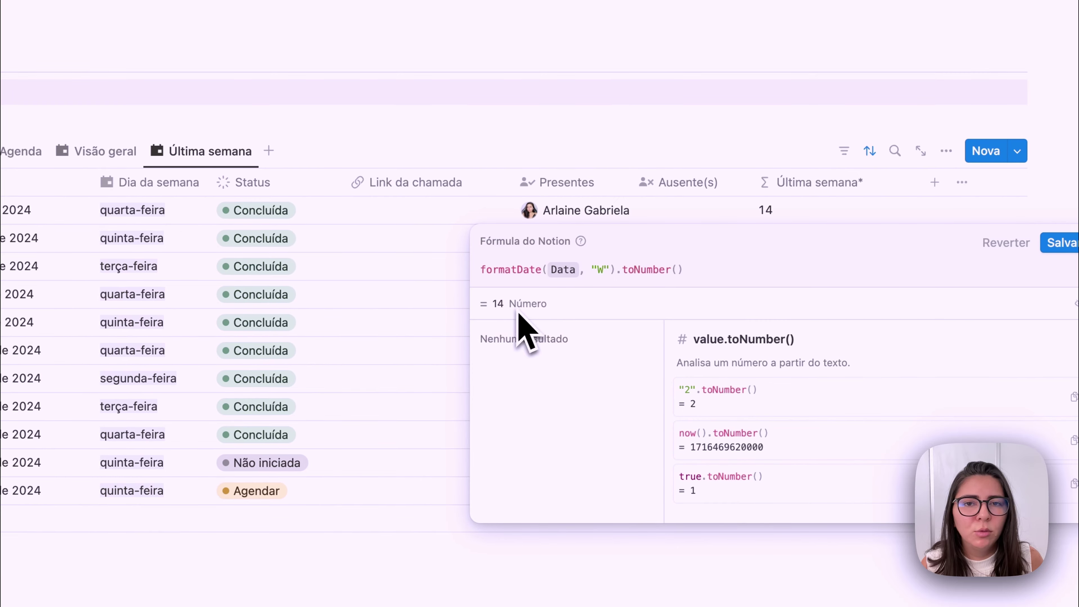
click(1077, 303)
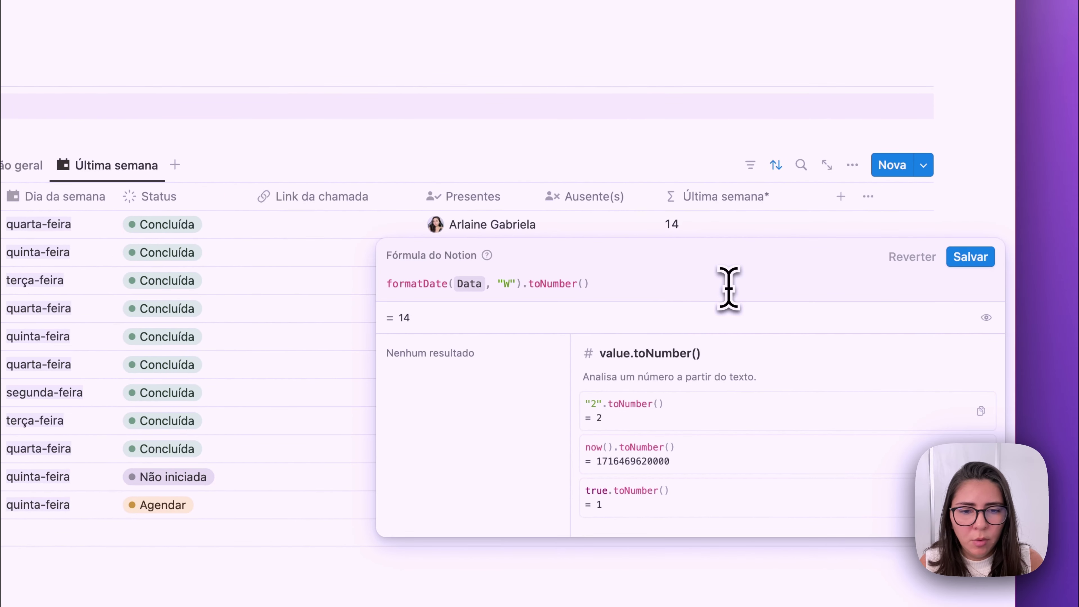
Subtract formatDate(today(), "W").toNumber() from the existing expression in the Última semana* formula and save it
text(-)
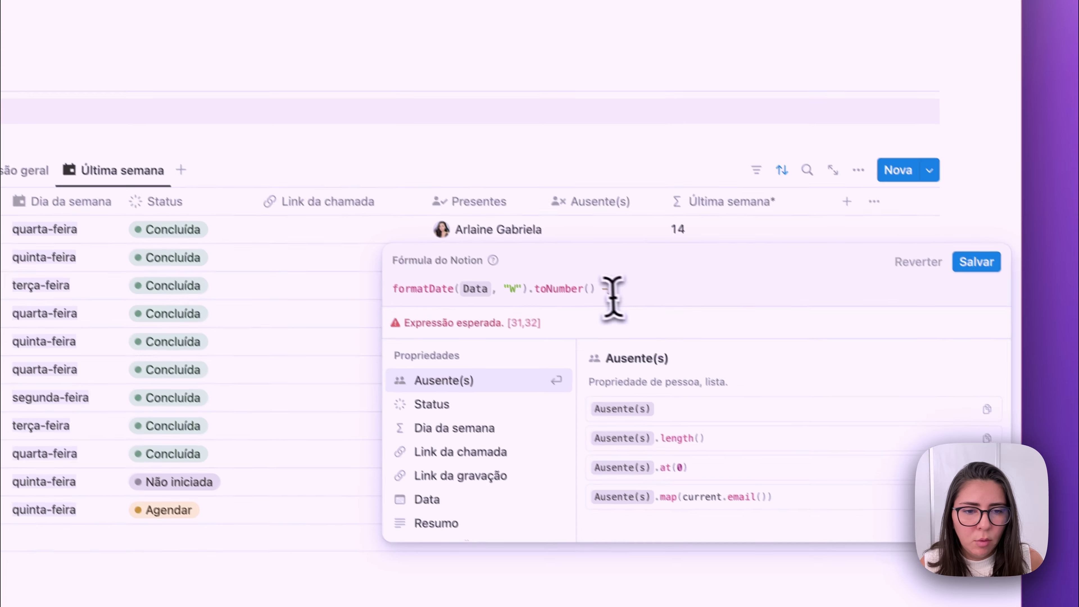
drag(590, 284, 393, 289)
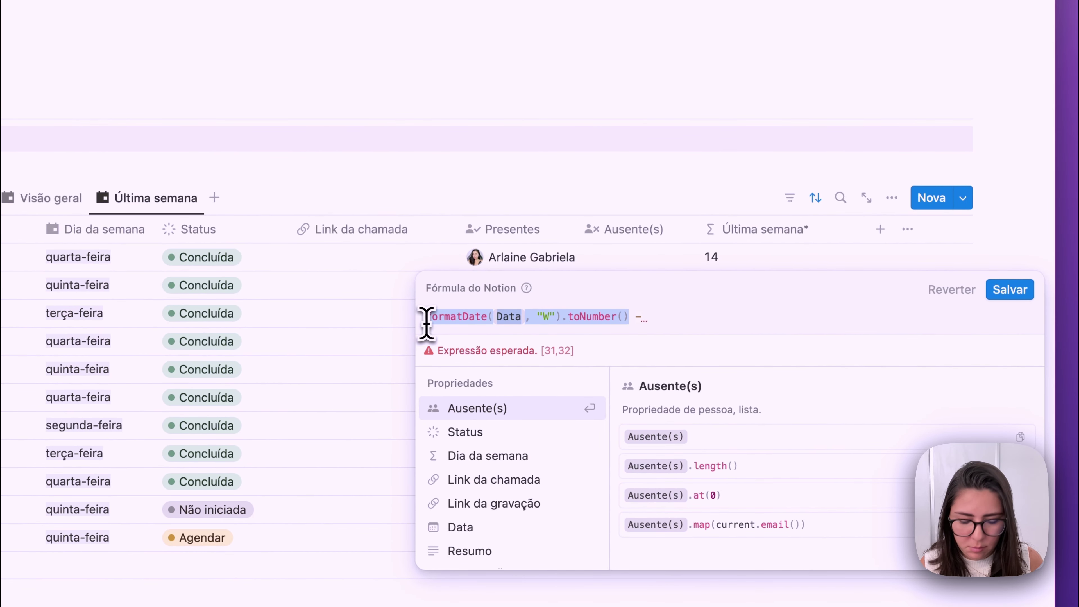
click(684, 315)
text(formatDate(Data, "W").toNumber())
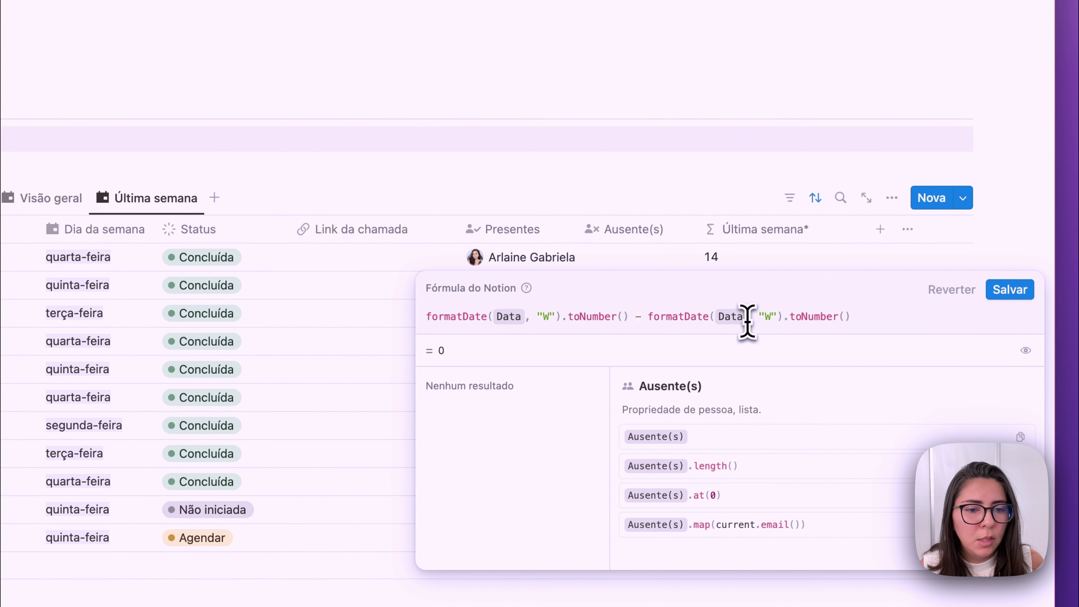
click(747, 318)
key(BackSpace)
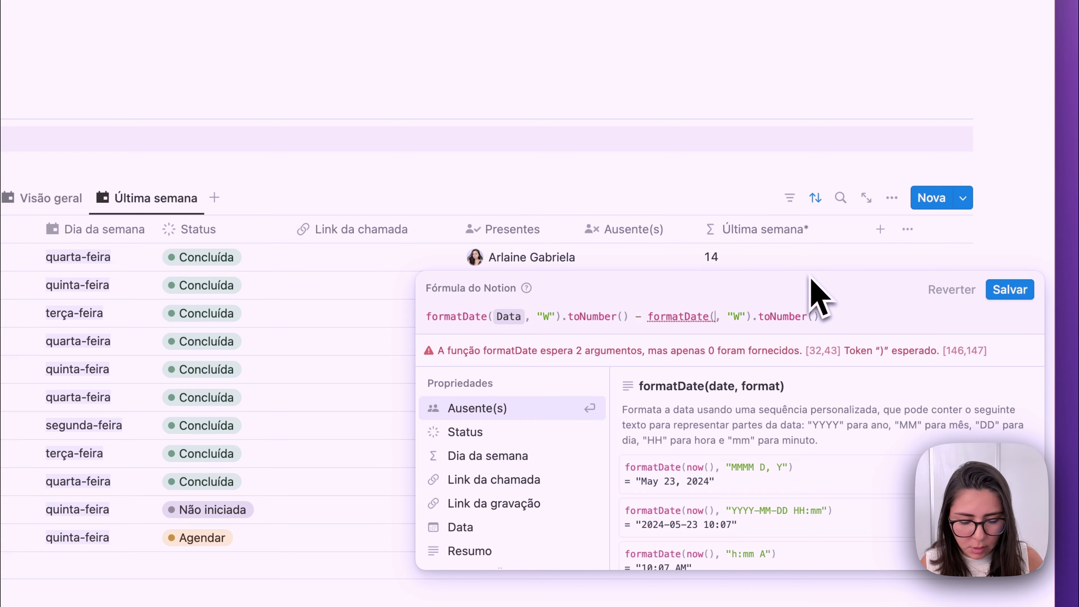
text(today)
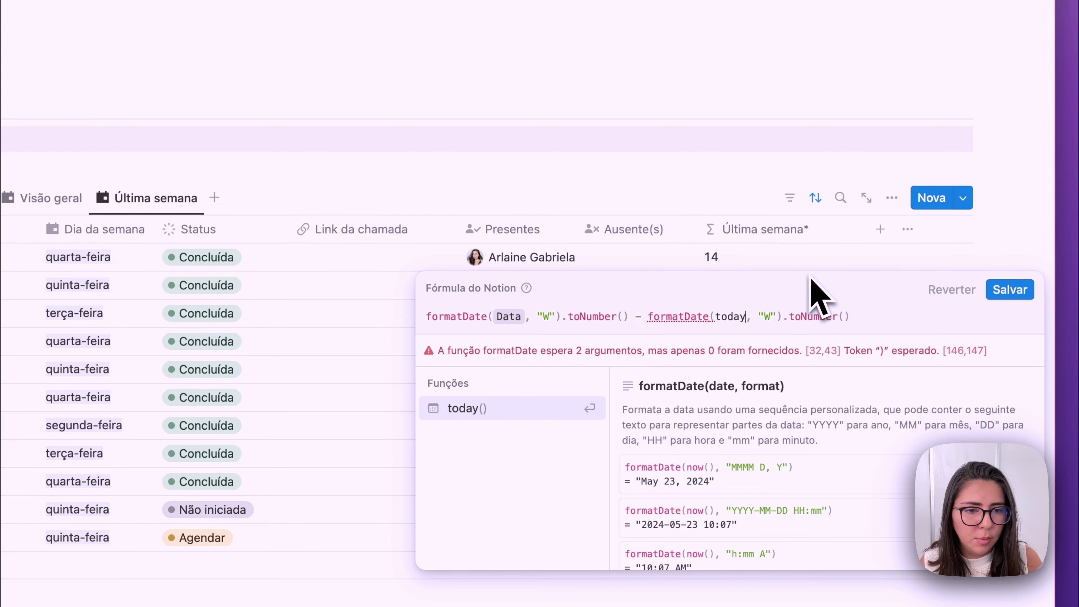
click(1011, 290)
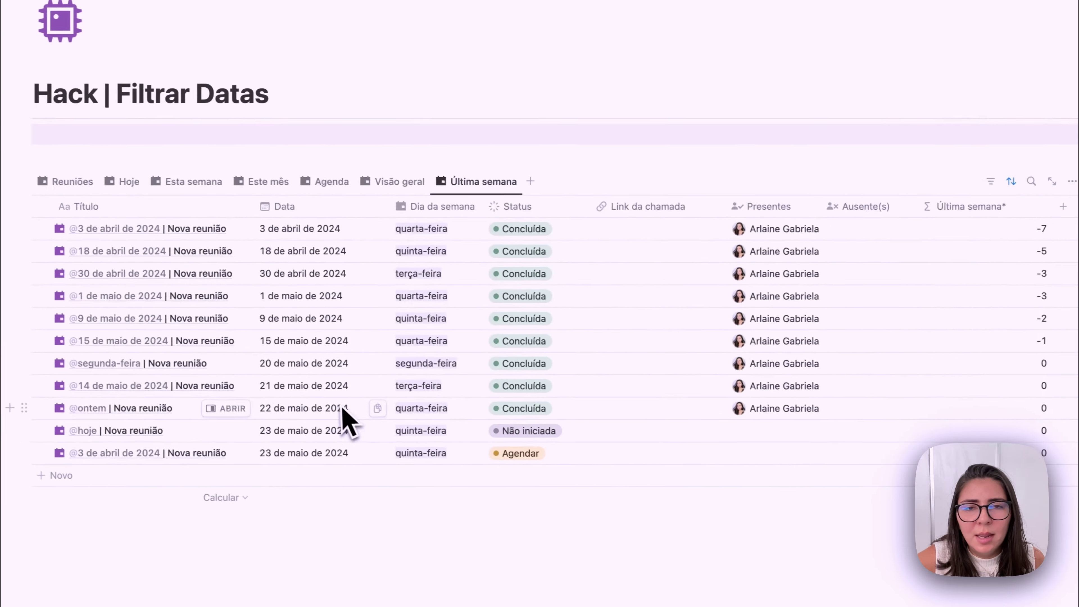
Compare the calendar weeks of the 22 de maio and 15 de maio meetings with the current week
click(316, 418)
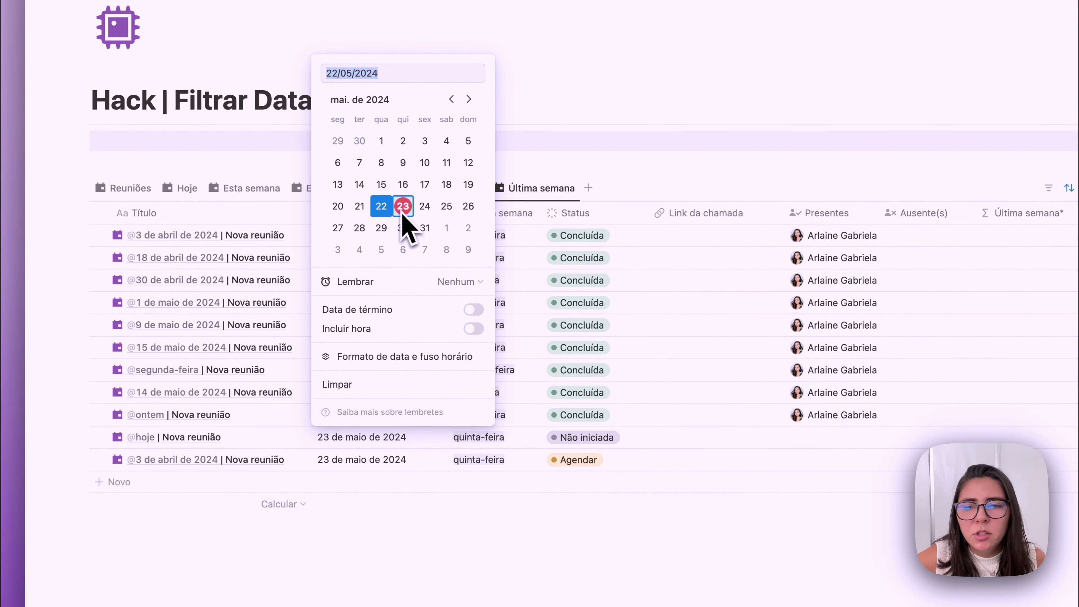
click(245, 384)
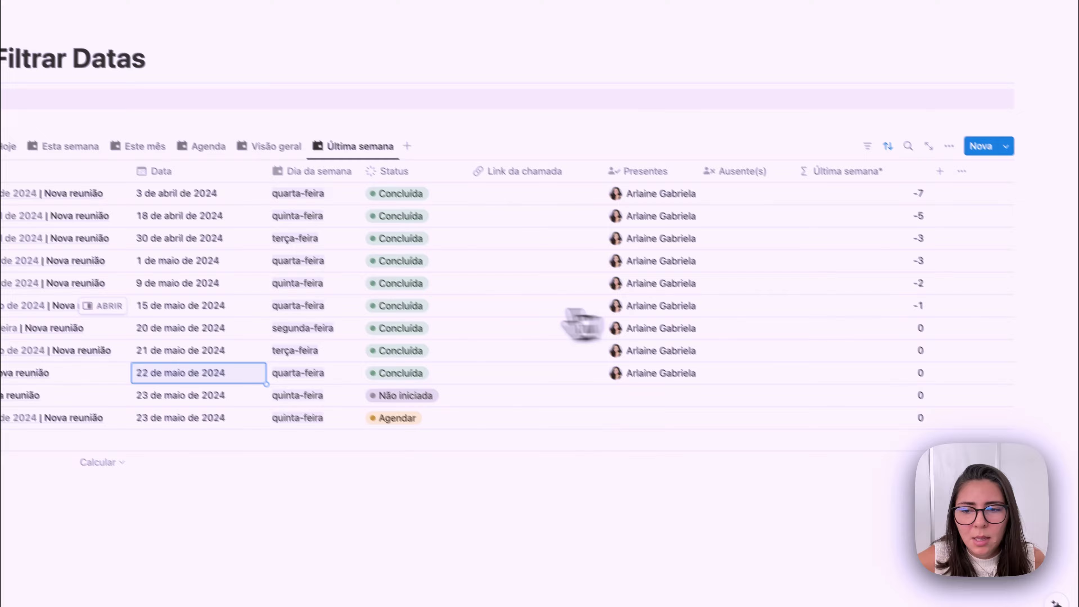
click(207, 309)
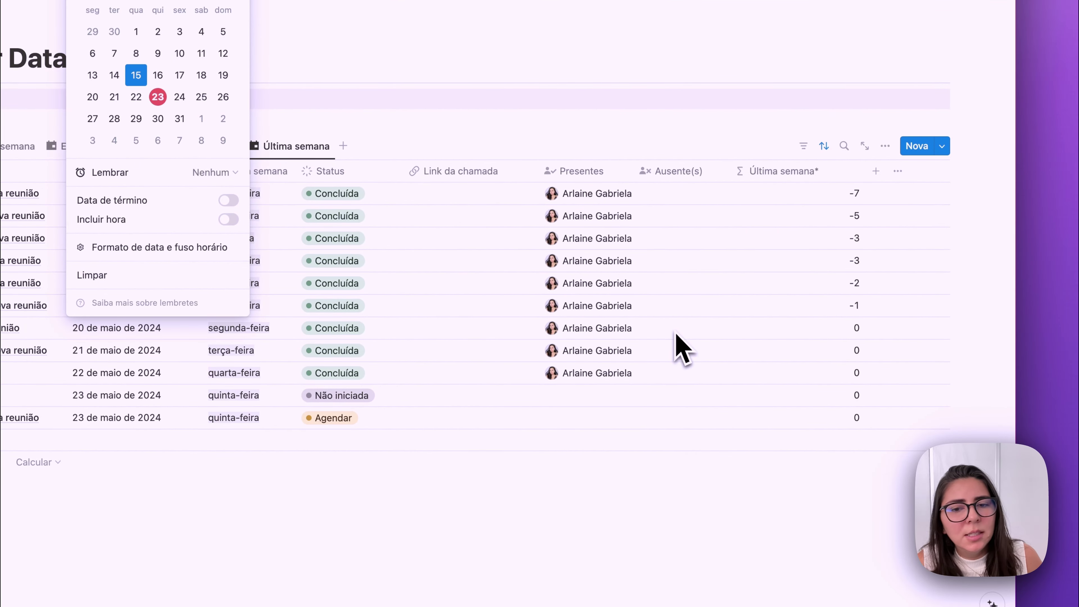
key(Escape)
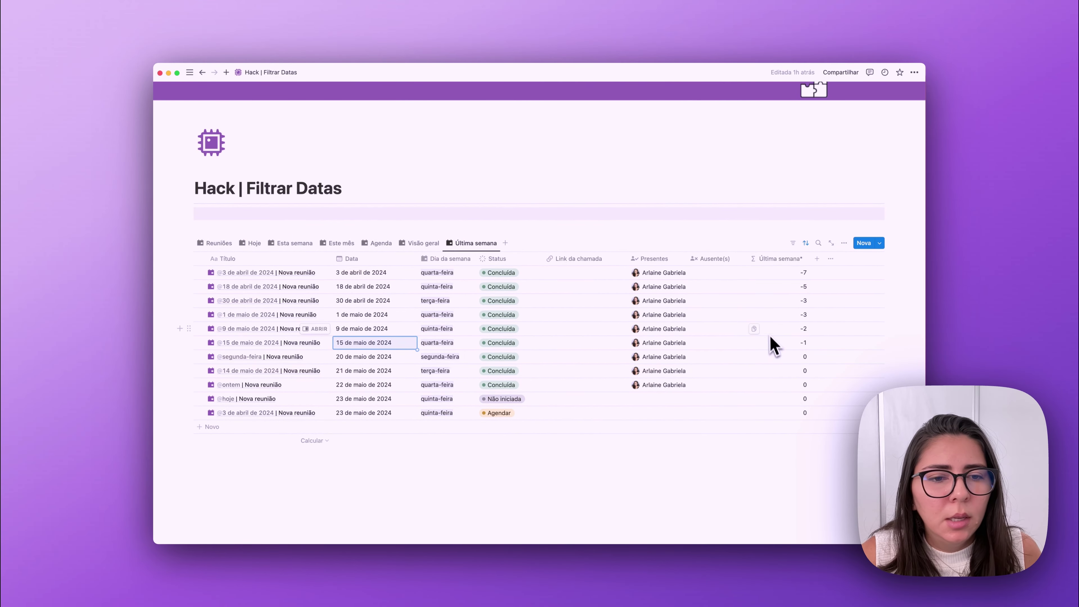
Hide the Última semana* column and filter the Última semana view to meetings where Última semana* equals -1
click(777, 259)
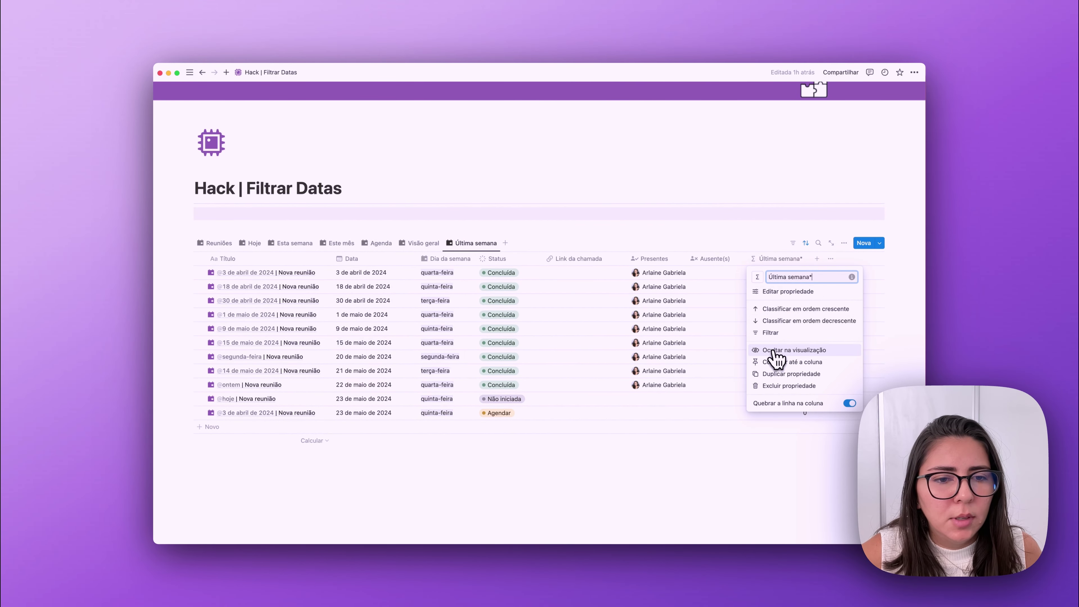
click(777, 351)
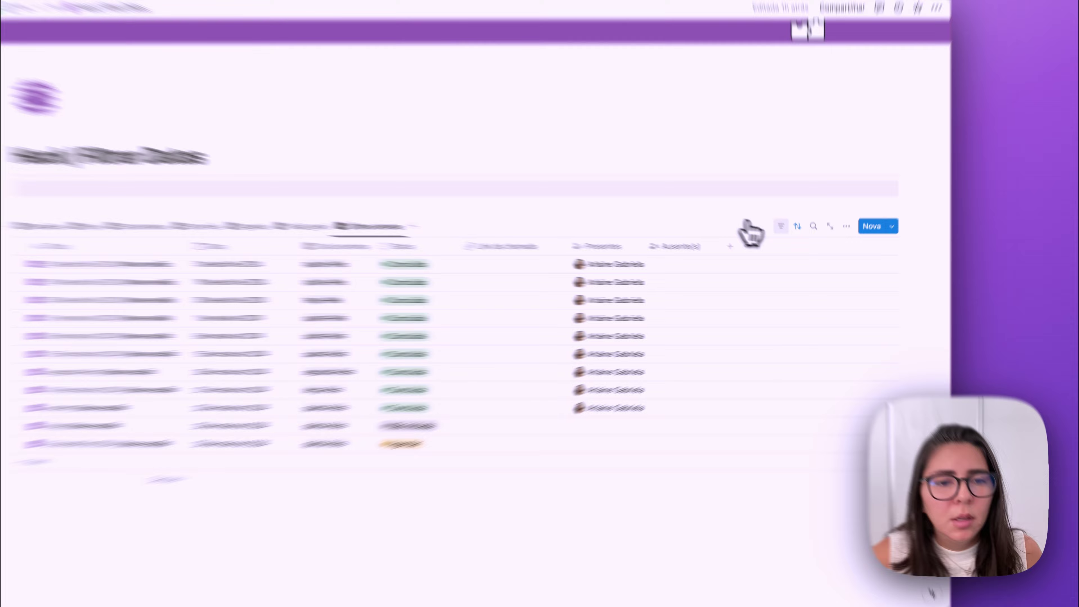
click(793, 243)
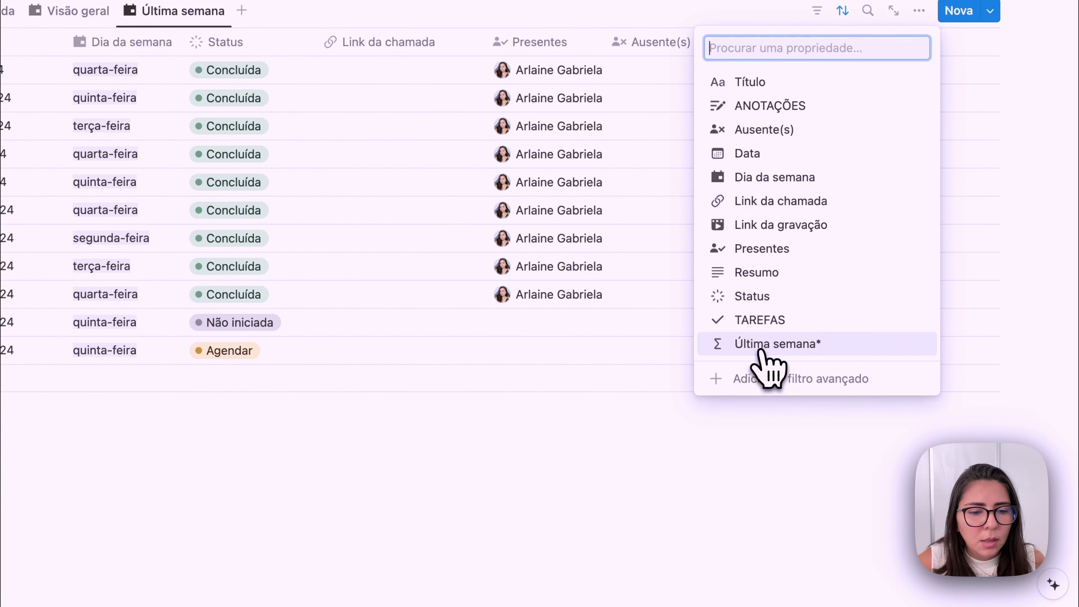
click(696, 516)
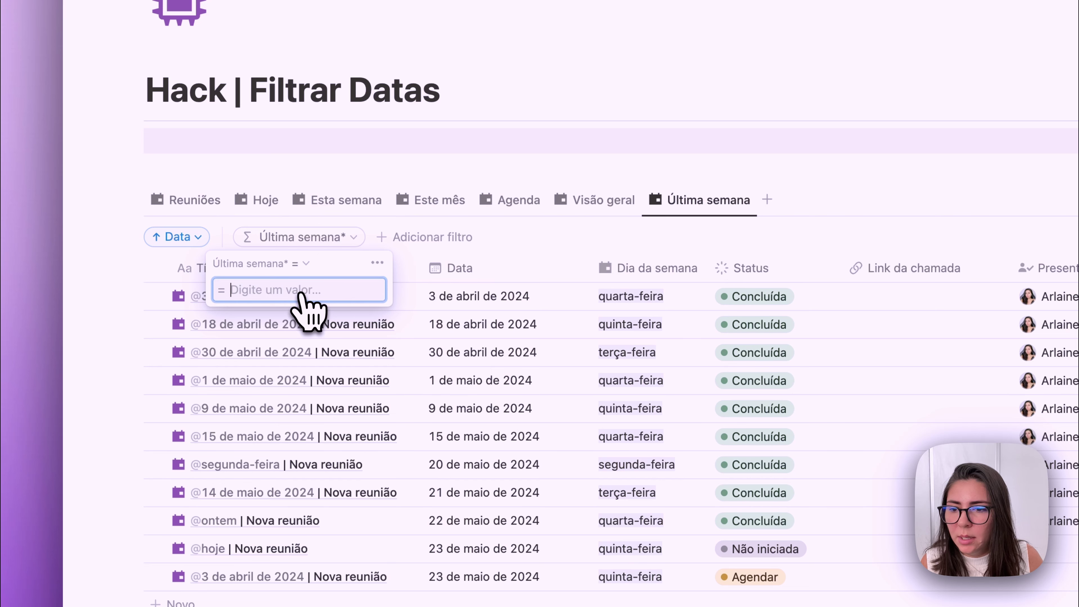
text(1)
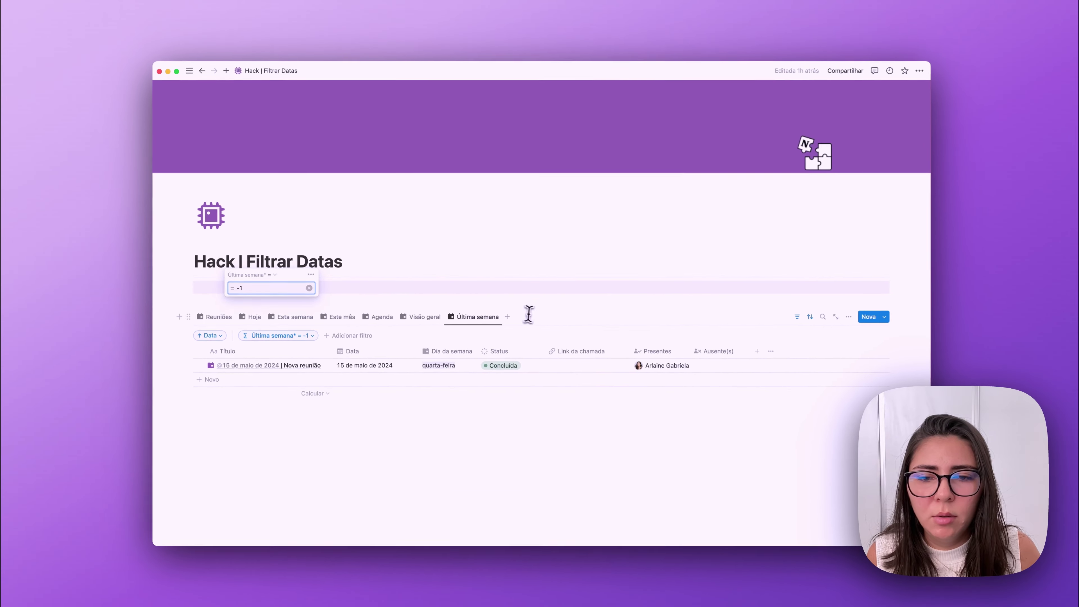
Duplicate the Última semana view and name the copy Último mês
click(529, 314)
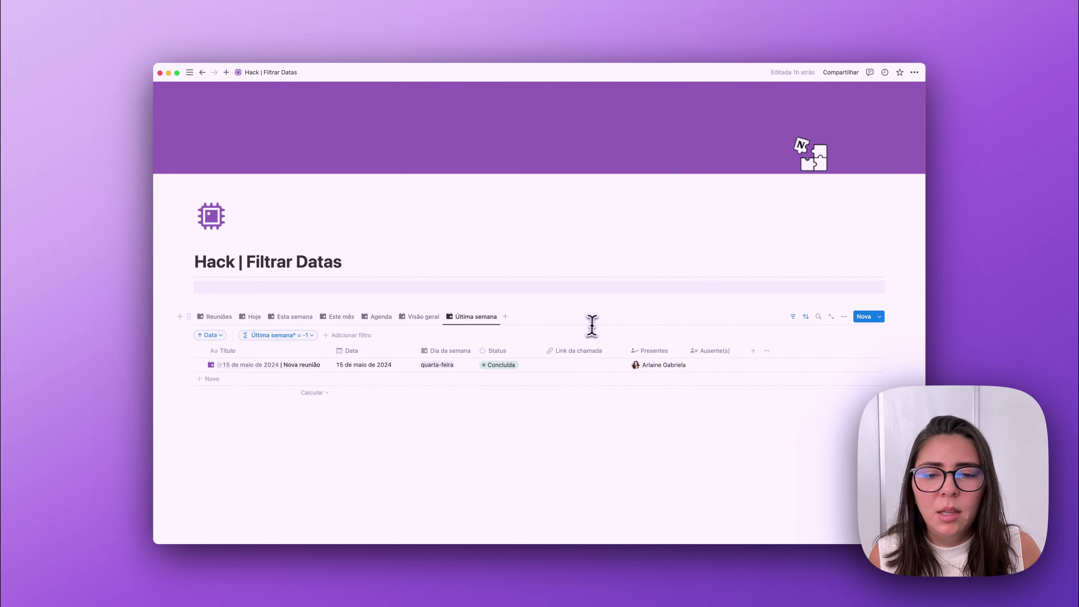
click(364, 365)
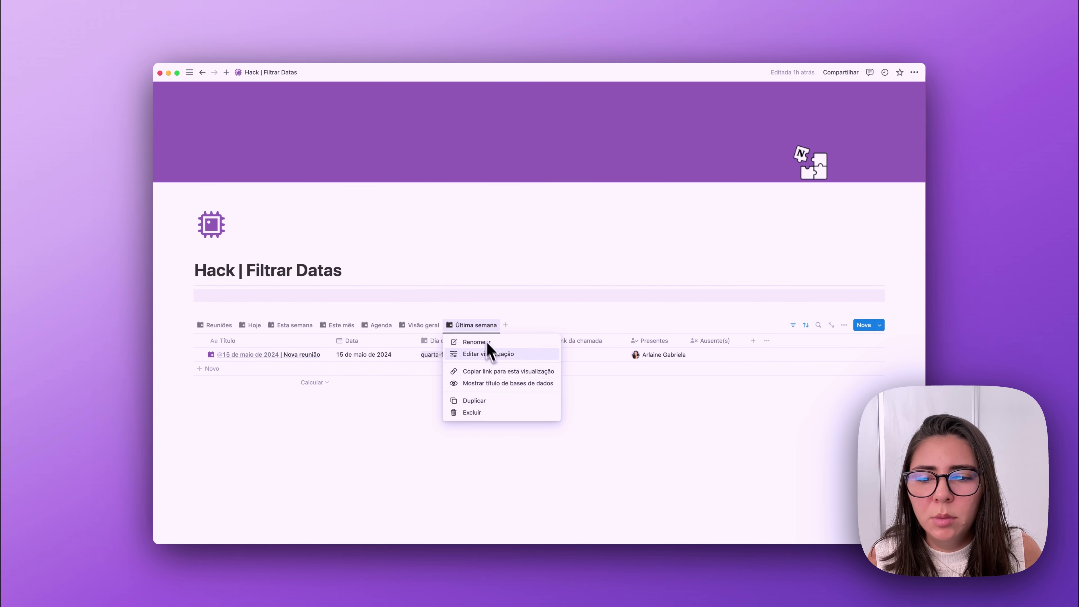
click(476, 401)
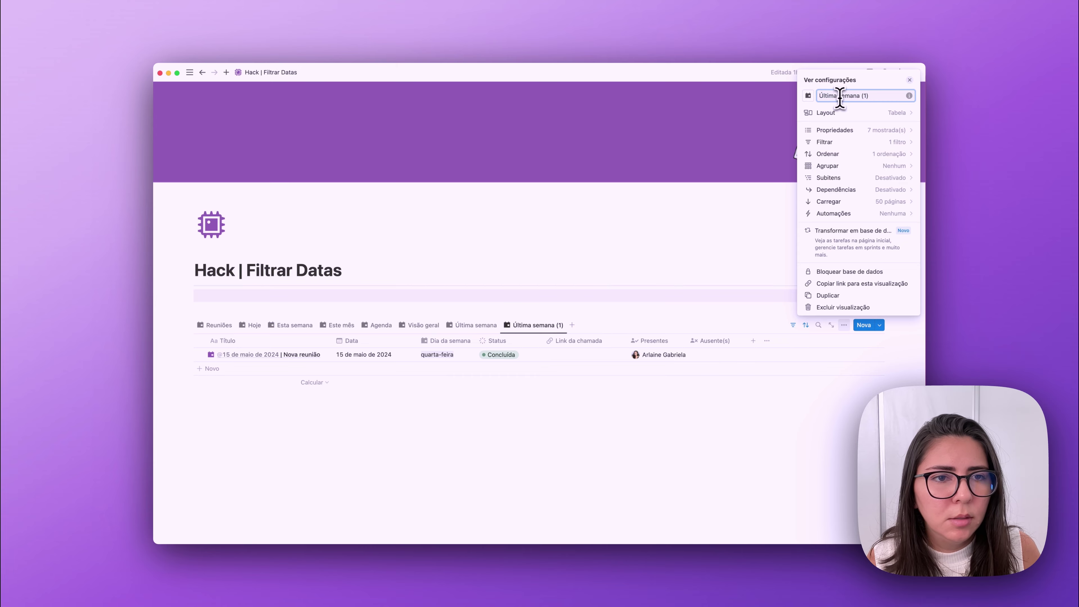
text(Último mês)
Show the Última semana* property in the Último mês view
click(835, 130)
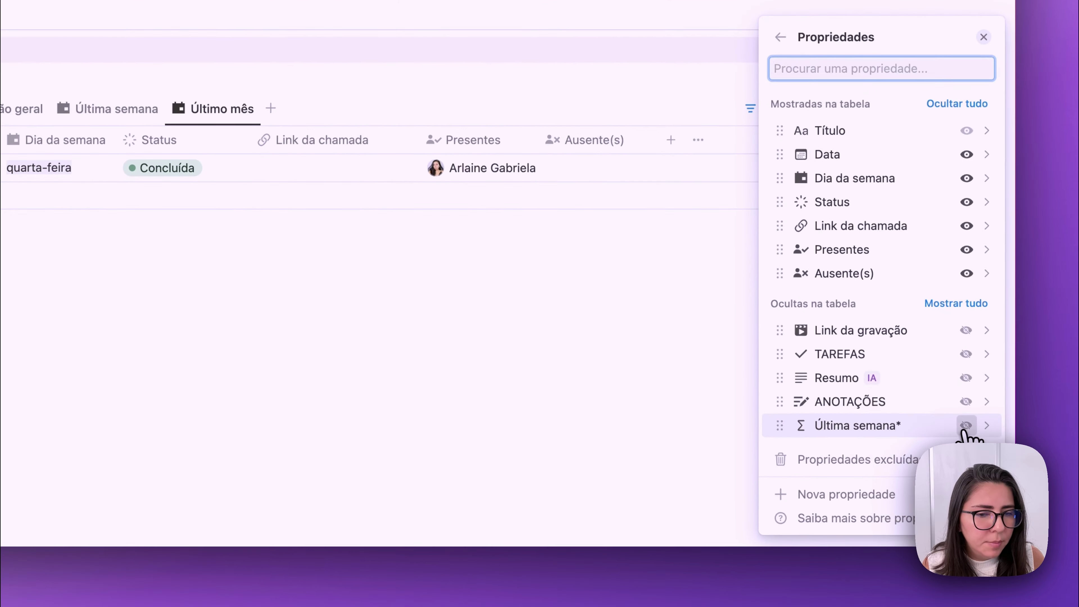
click(966, 425)
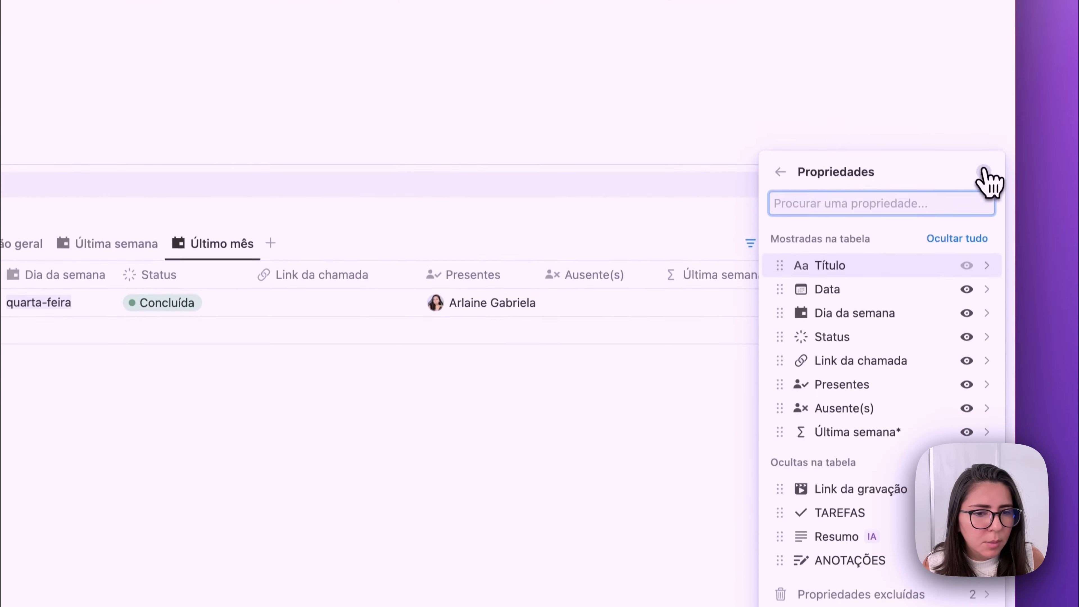
click(984, 37)
Duplicate the Última semana* property and name the copy Último mês*
click(728, 141)
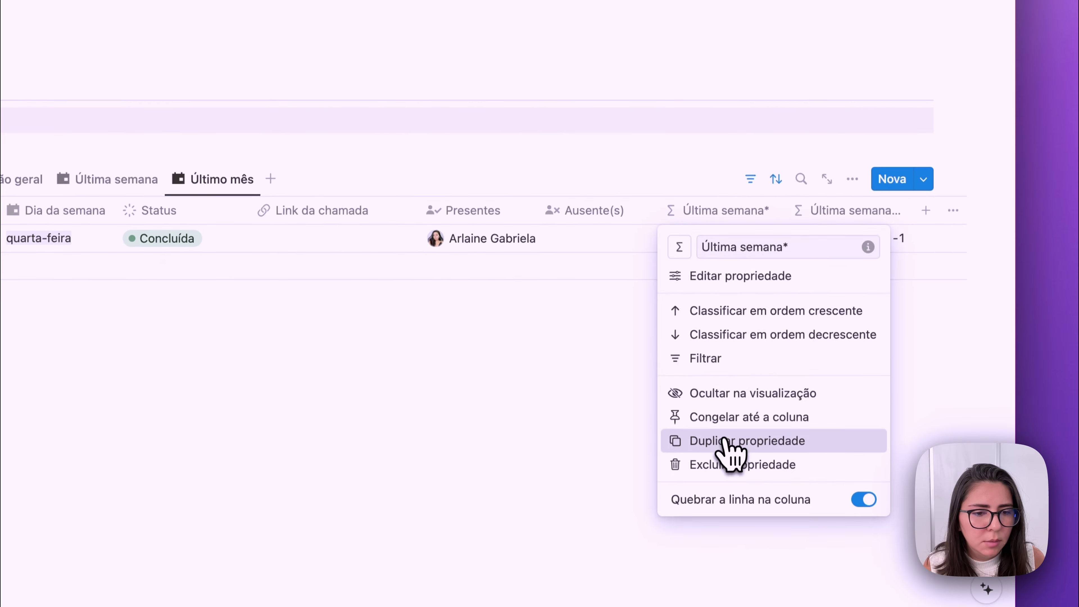
click(735, 512)
drag(851, 246, 956, 238)
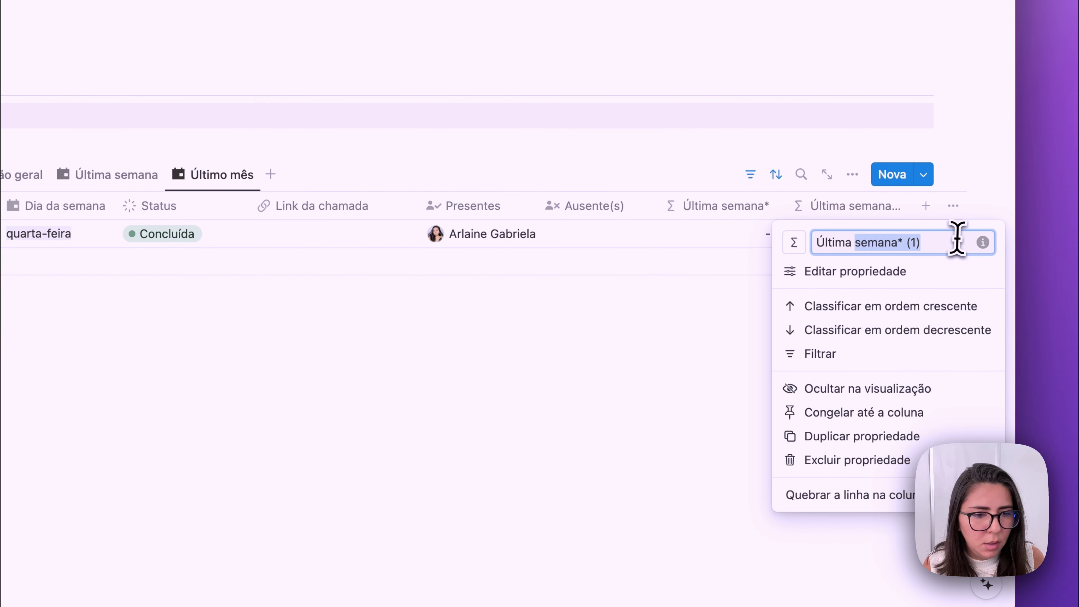
text(o )
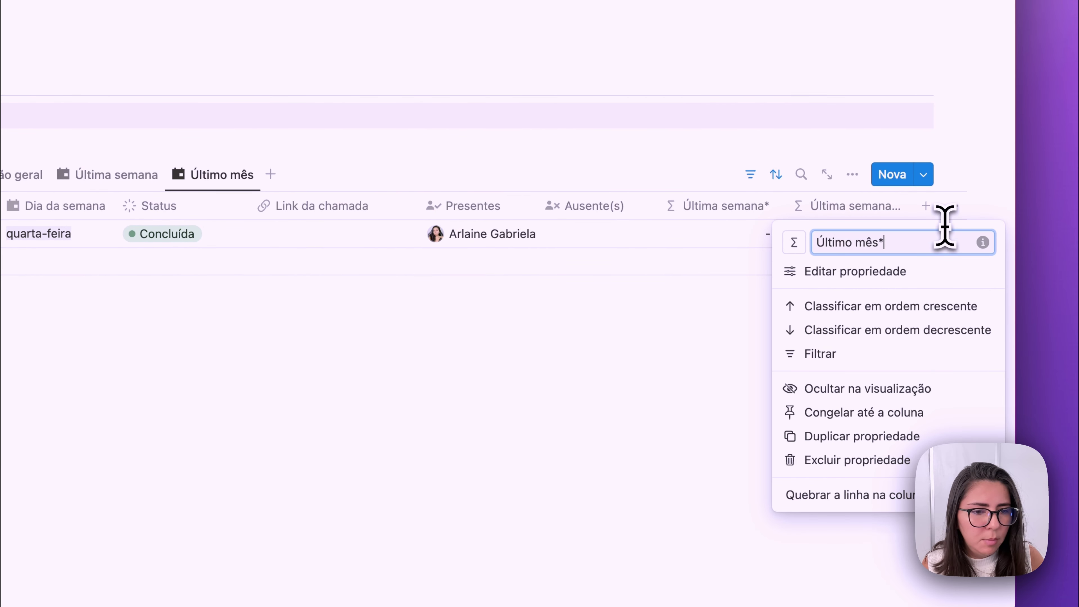
text(mês*)
key(Return)
Hide the Última semana* column and remove the Última semana* filter from the Último mês view
click(750, 207)
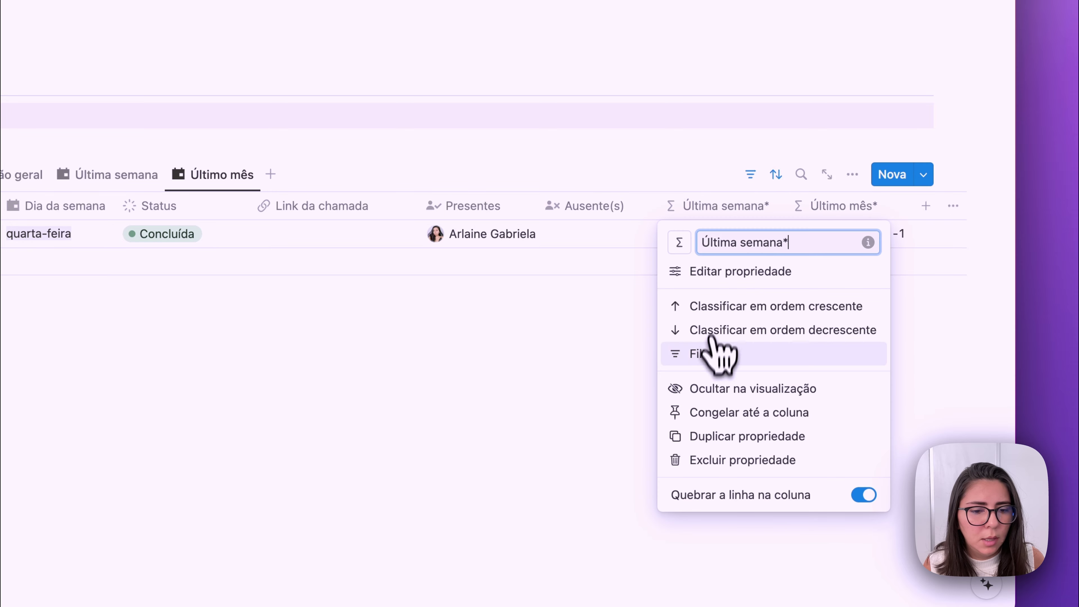
click(703, 389)
click(750, 175)
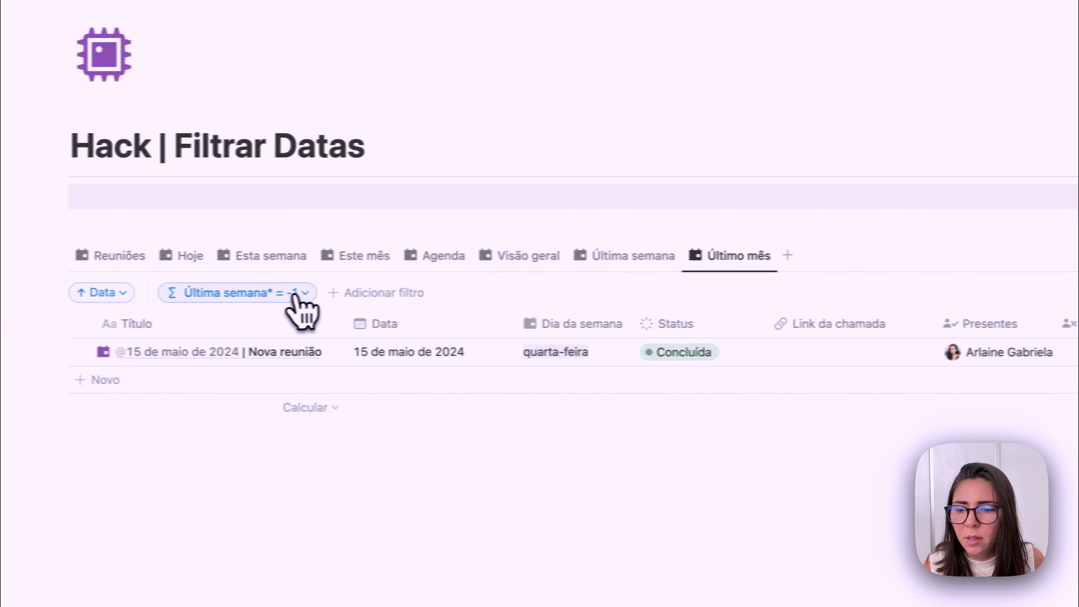
click(296, 298)
click(331, 314)
click(390, 325)
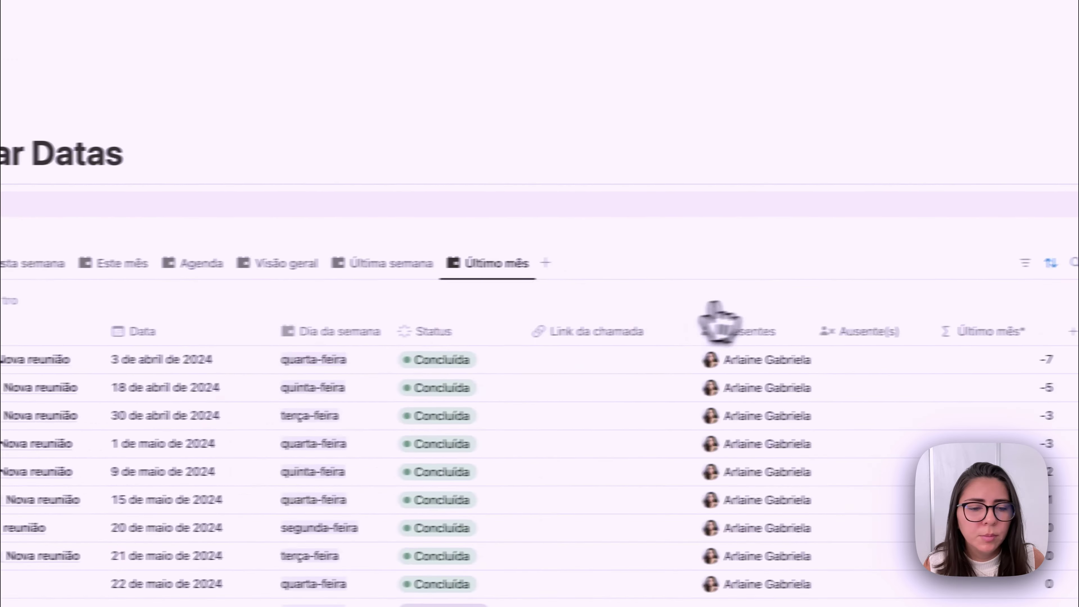
Change both formatDate formats in the Último mês* formula to "M" and save it
click(994, 332)
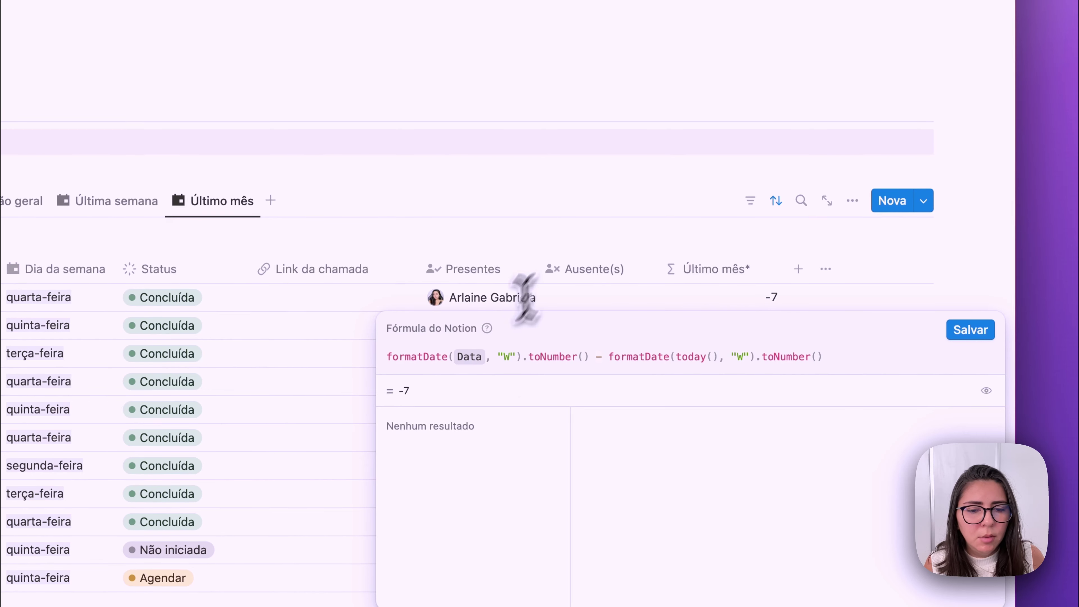
click(510, 357)
key(BackSpace)
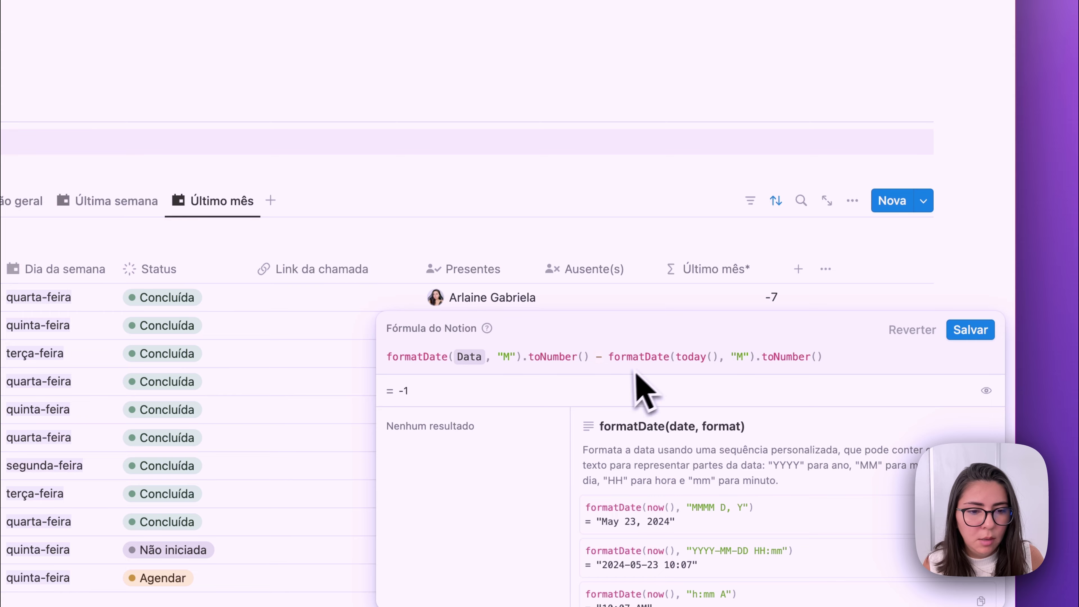
click(964, 333)
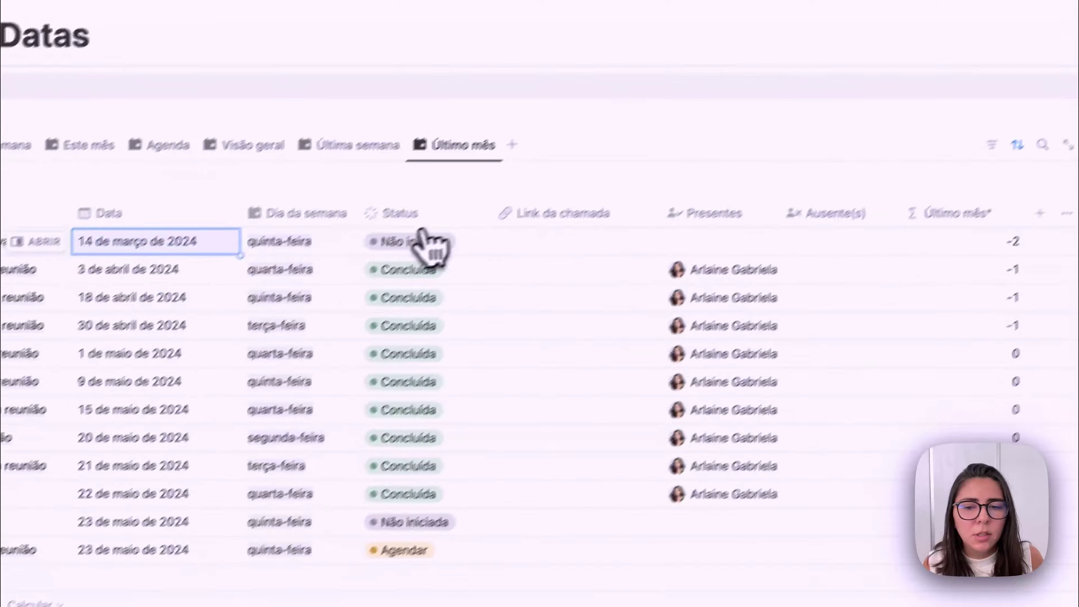
Set the status of the 14 de março de 2024 meeting to Concluída
click(509, 317)
click(517, 420)
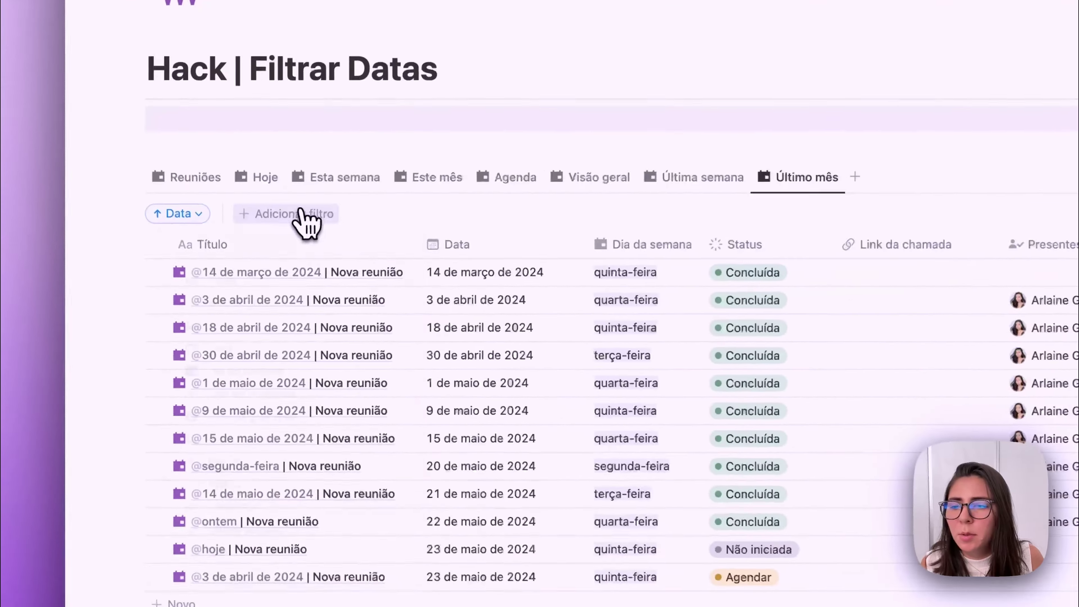
Filter the Último mês view to meetings where Último mês* equals -1 and hide the Último mês* column
click(293, 232)
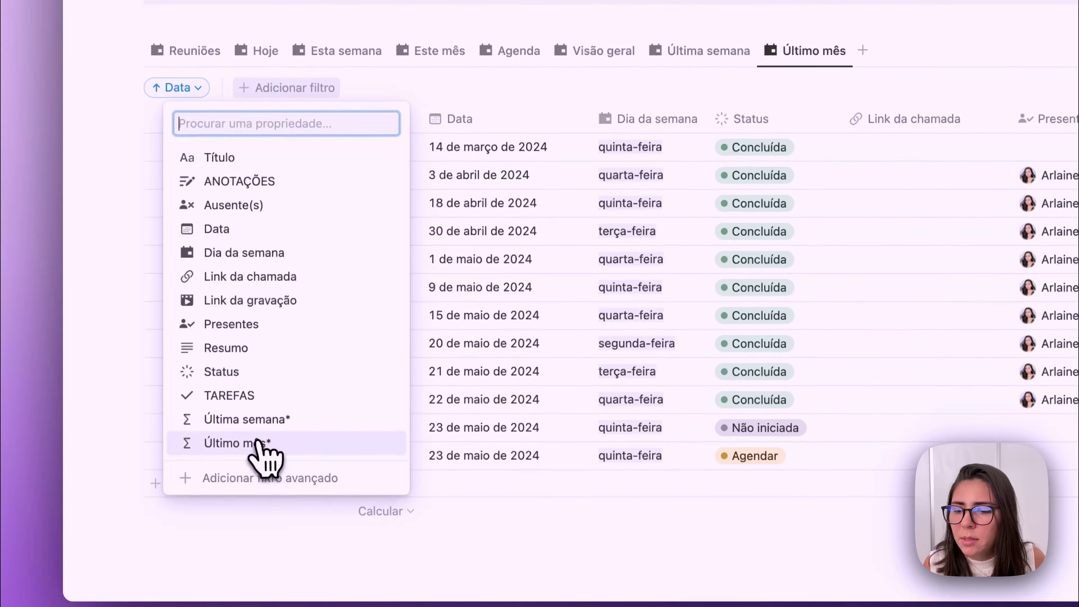
click(255, 462)
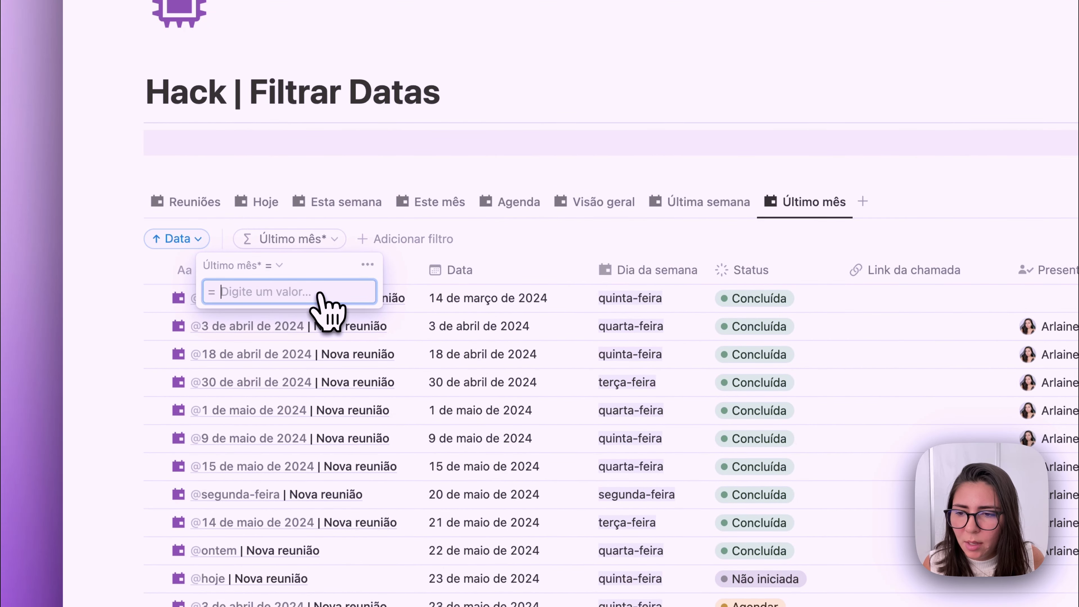
text(1-1)
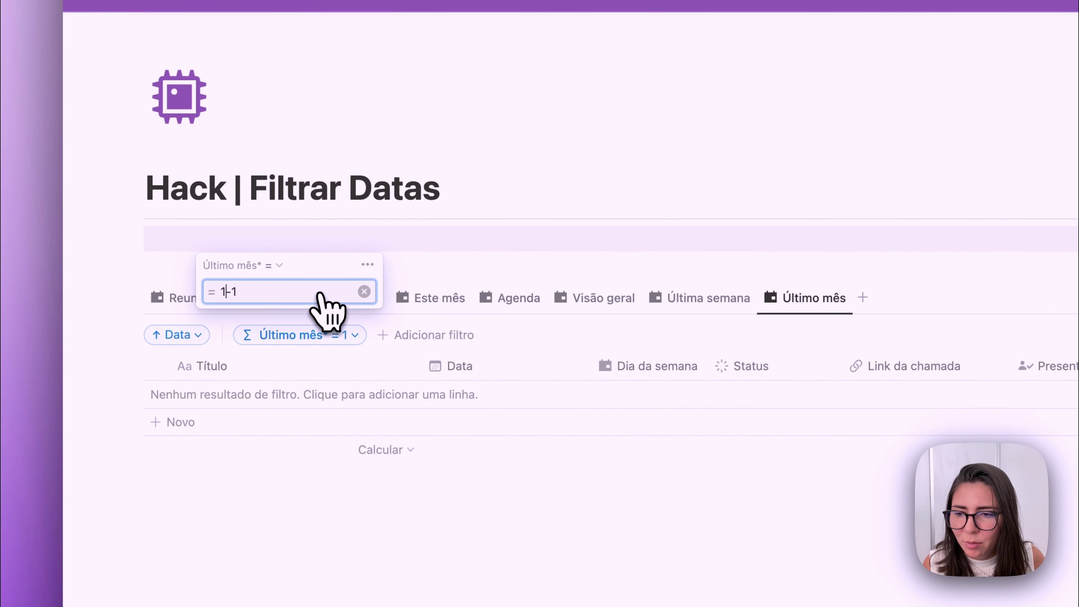
key(BackSpace)
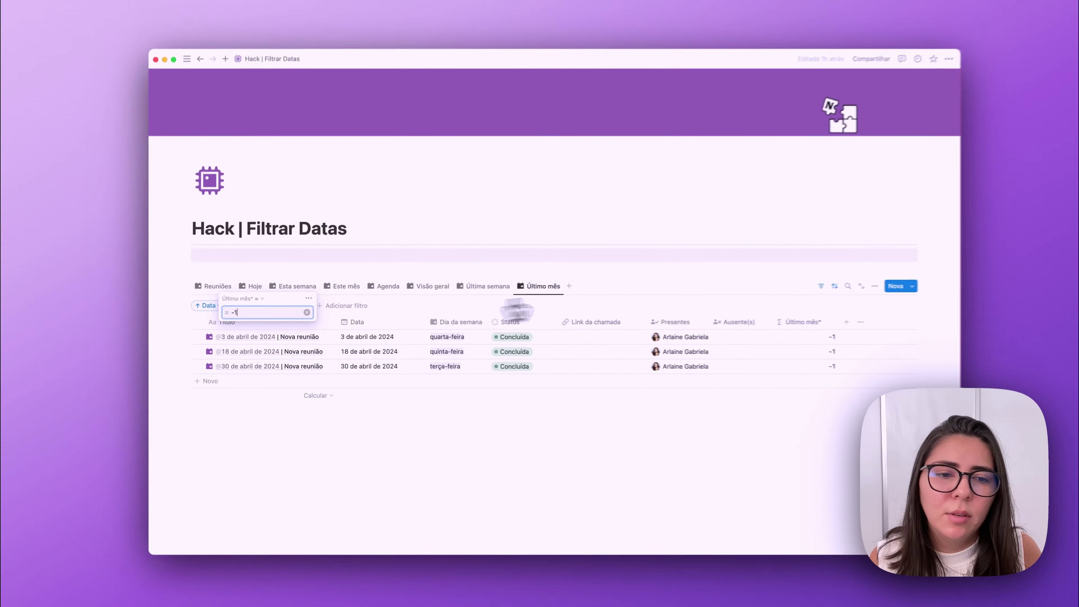
click(792, 291)
click(776, 322)
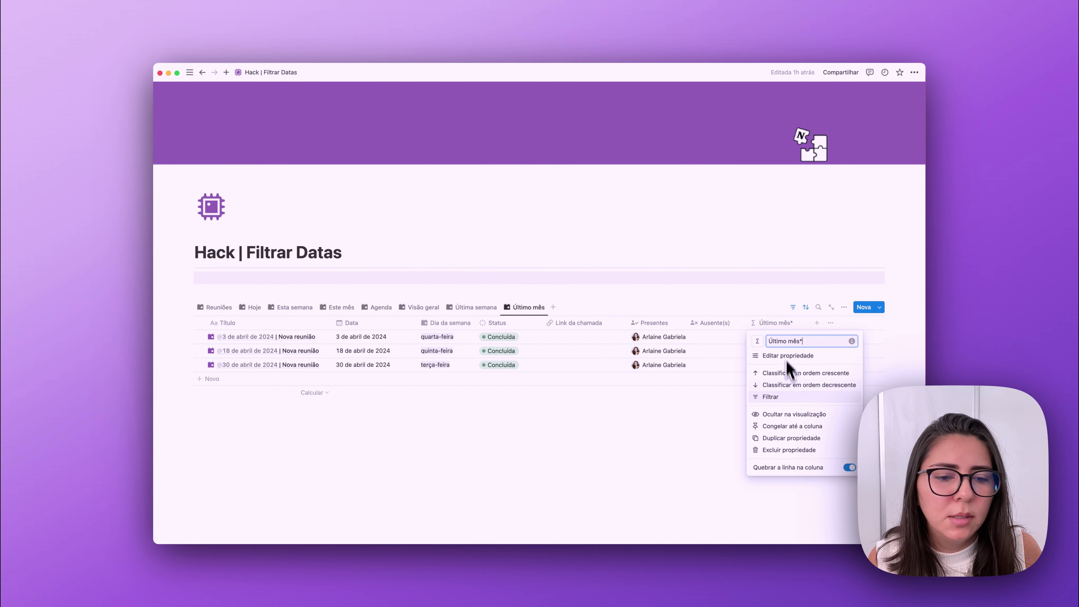
click(788, 419)
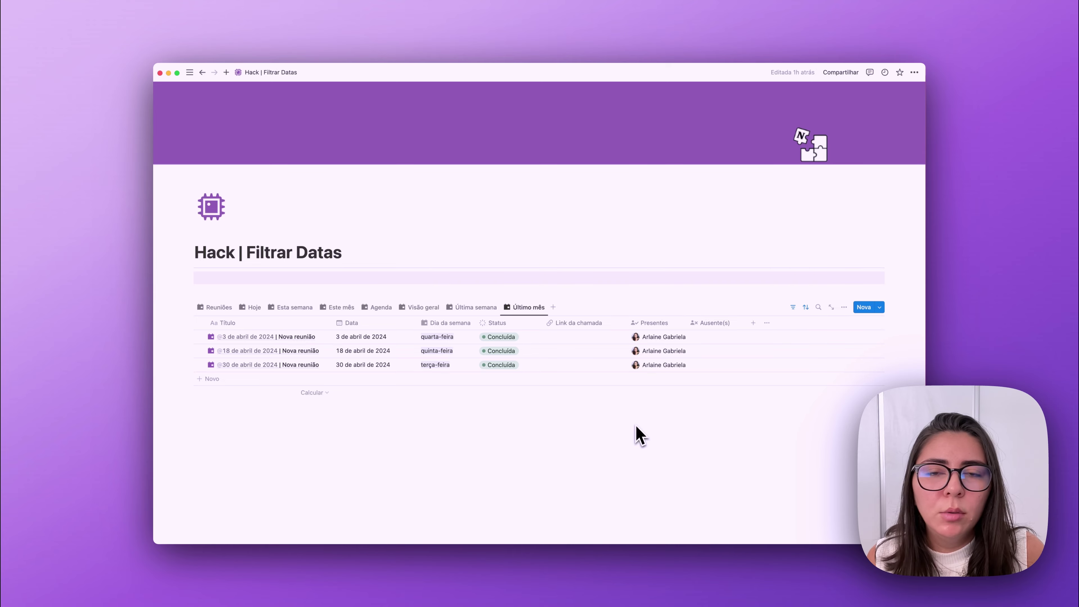
Review the Último mês* filter condition and show the Último mês* column in the table
click(793, 307)
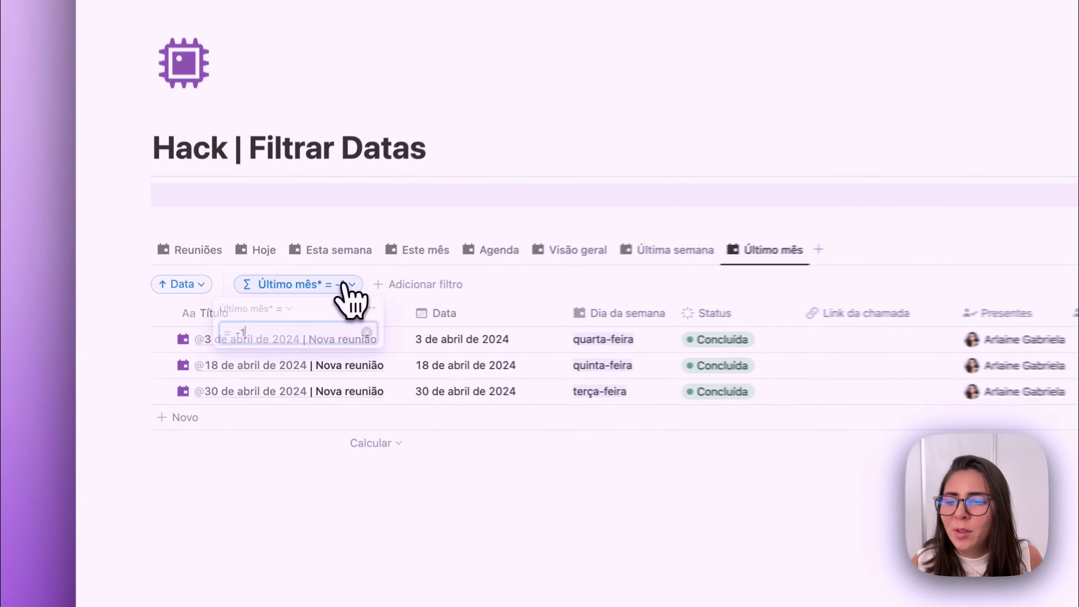
click(298, 307)
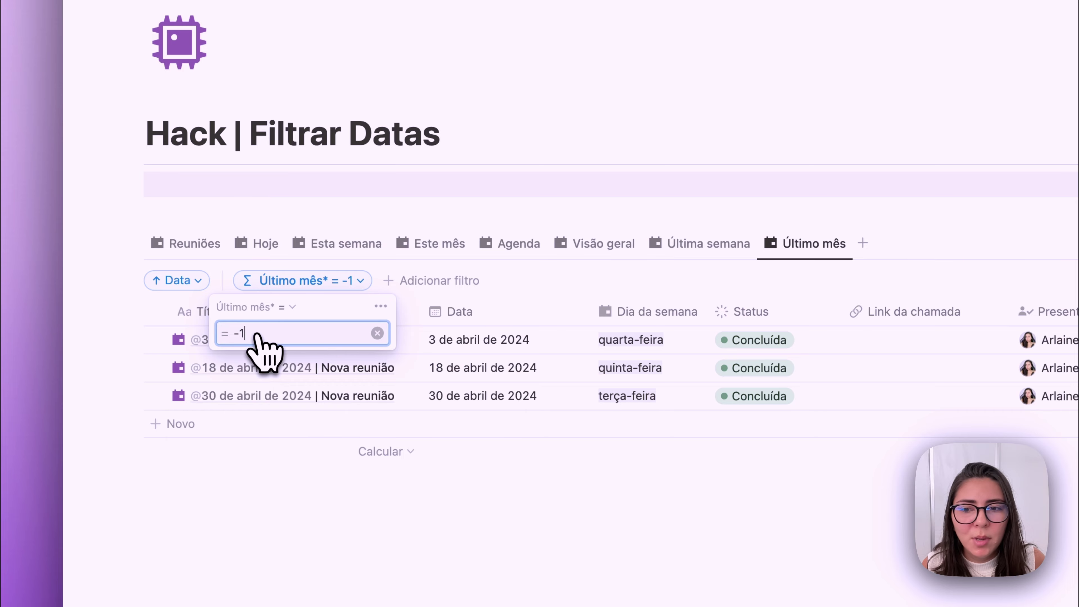
click(787, 187)
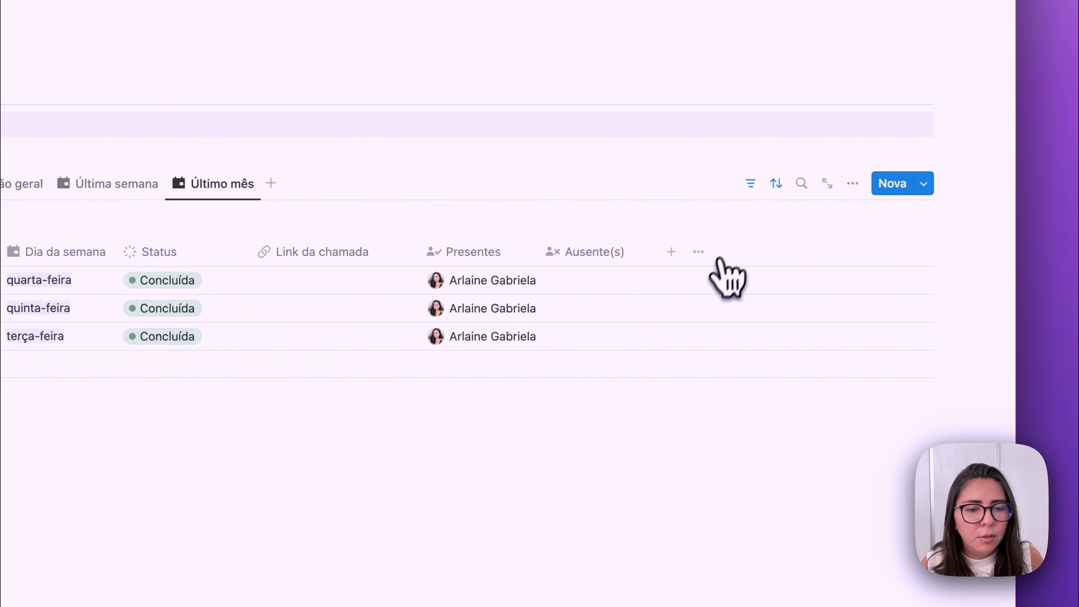
click(700, 252)
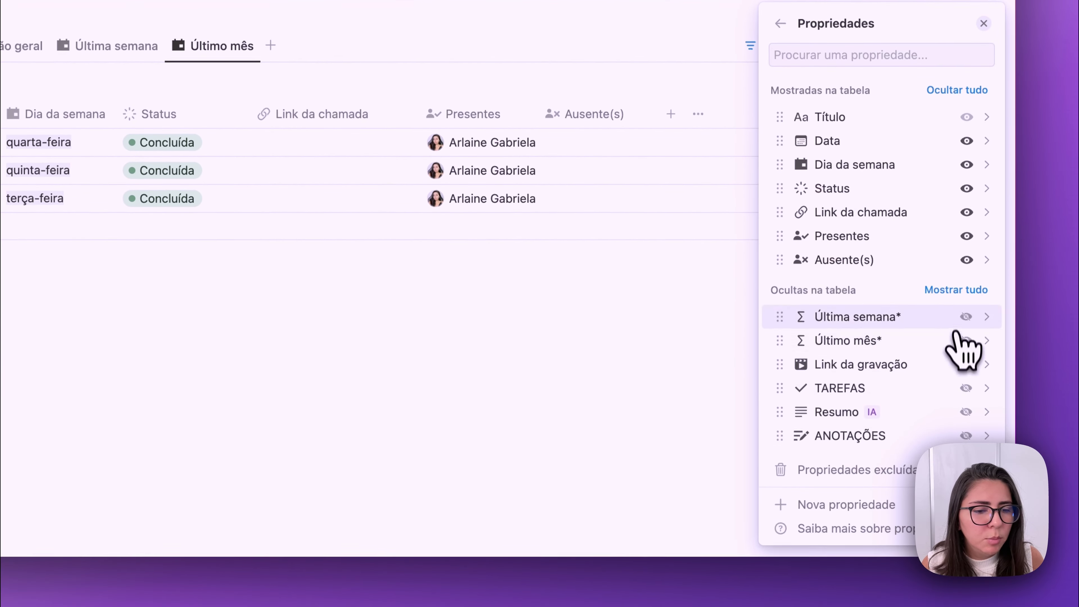
click(965, 341)
click(720, 170)
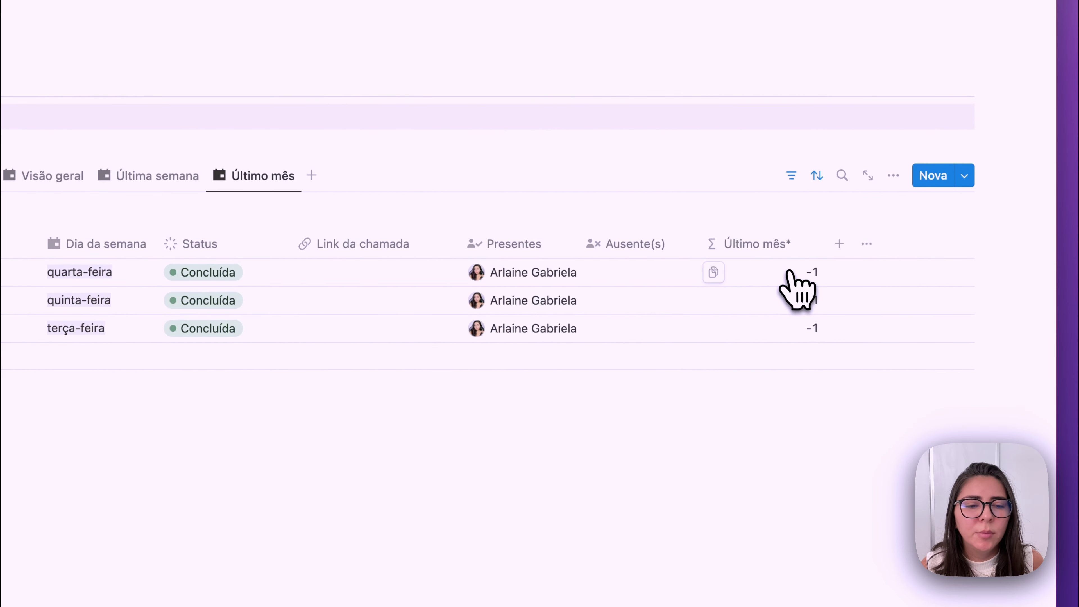
Wrap the Último mês* formula's subtraction in parentheses, append == -1 and save it
click(778, 271)
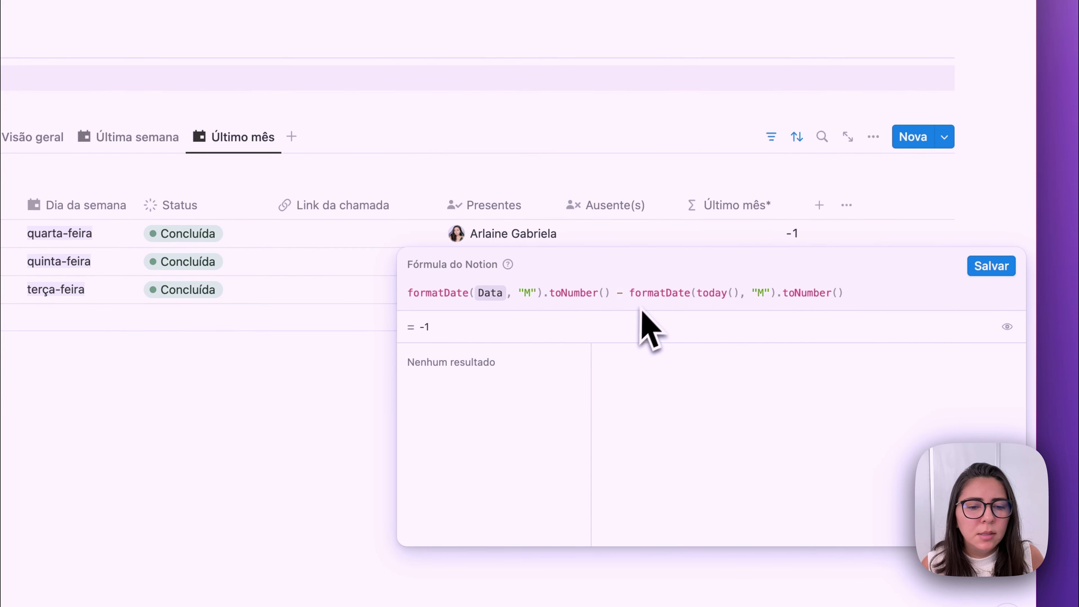
click(407, 293)
text(()
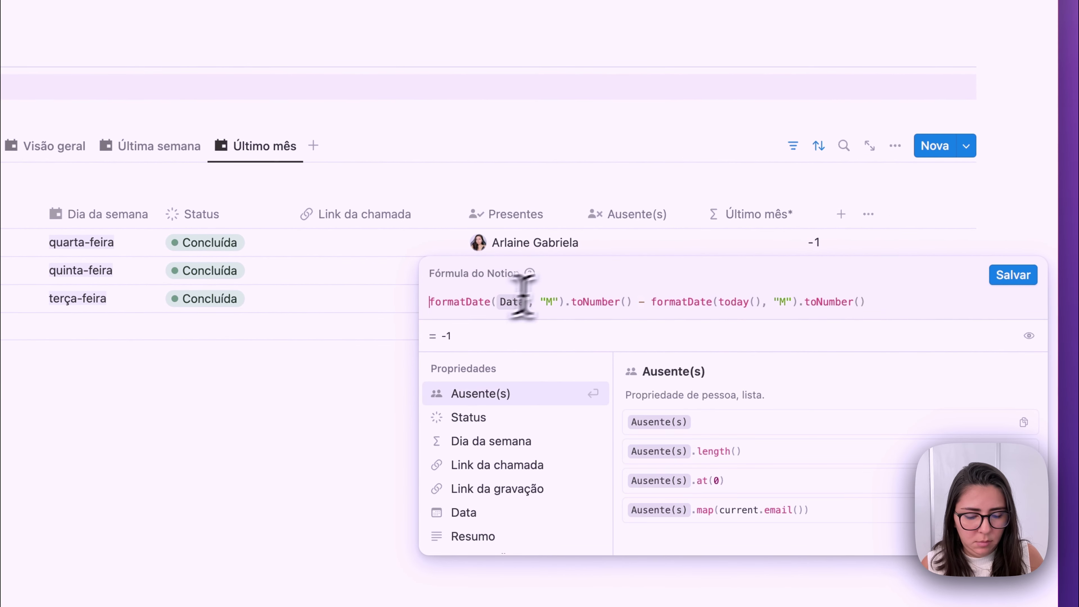
click(902, 302)
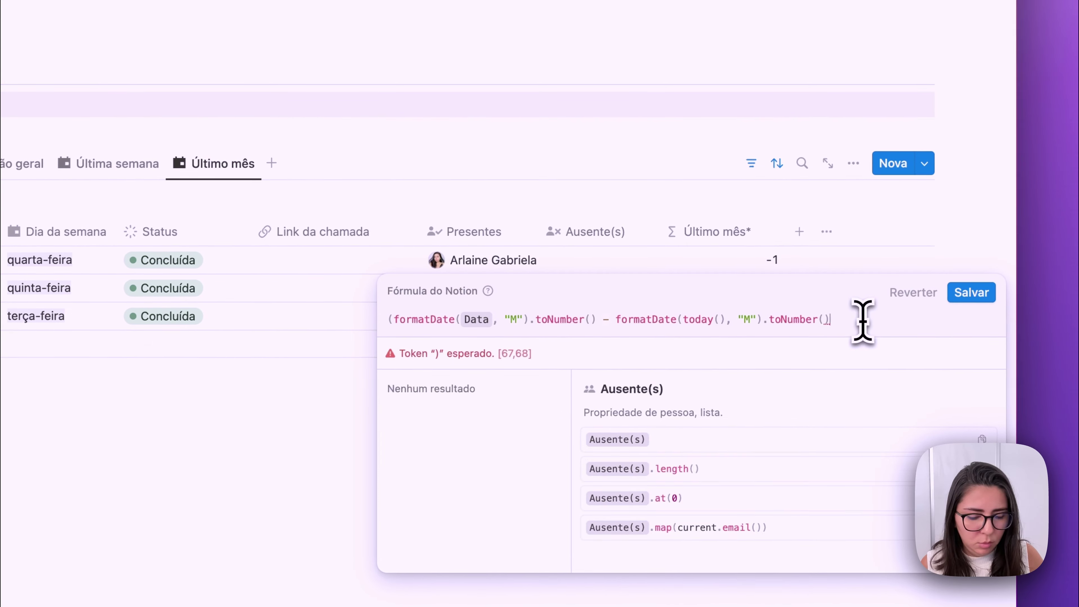
text() ==)
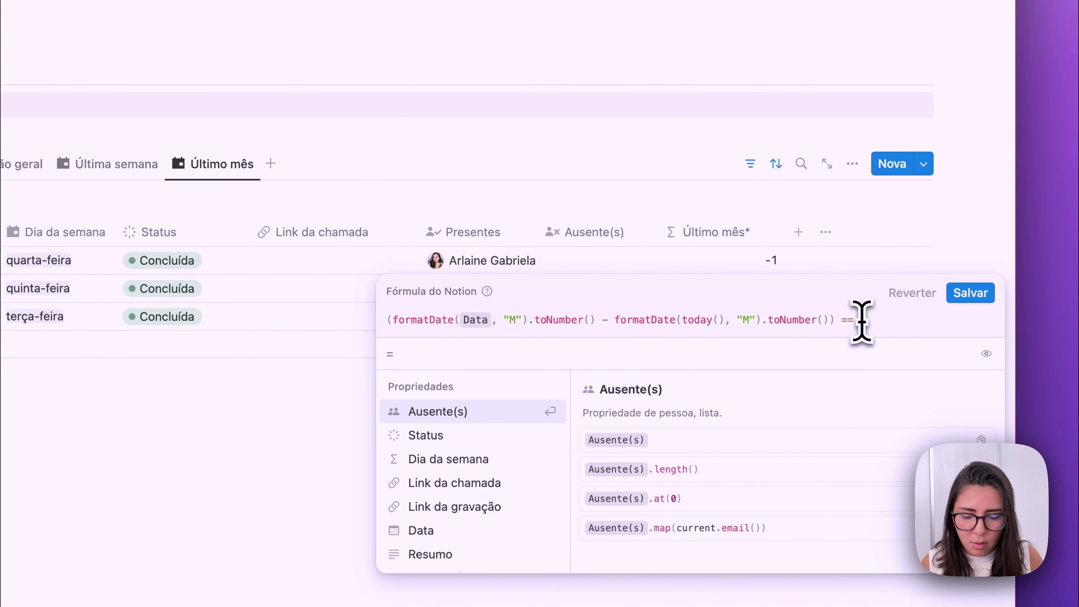
text( -1)
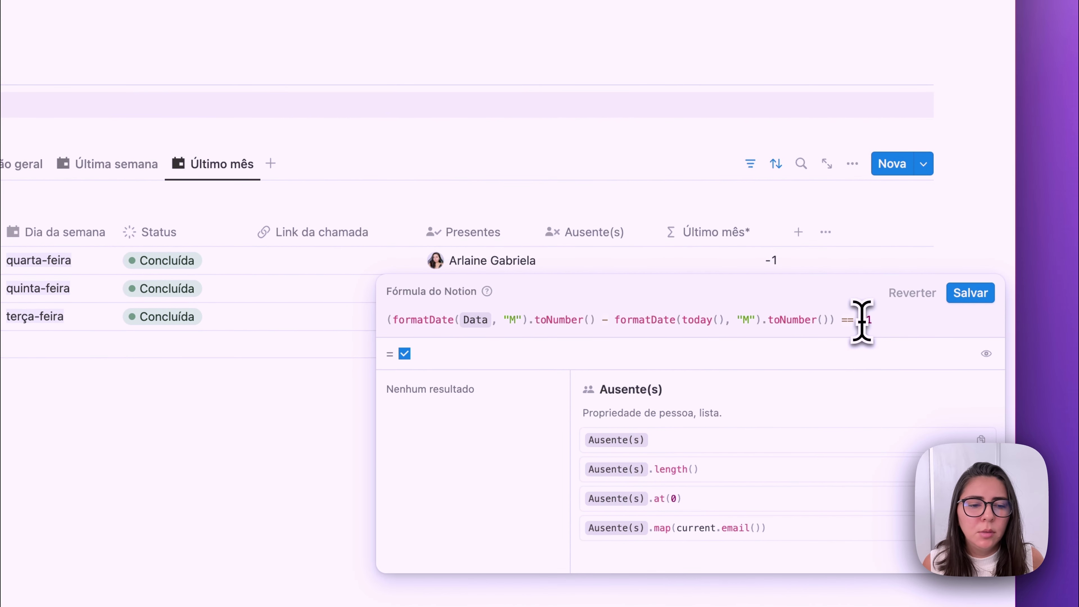
click(973, 297)
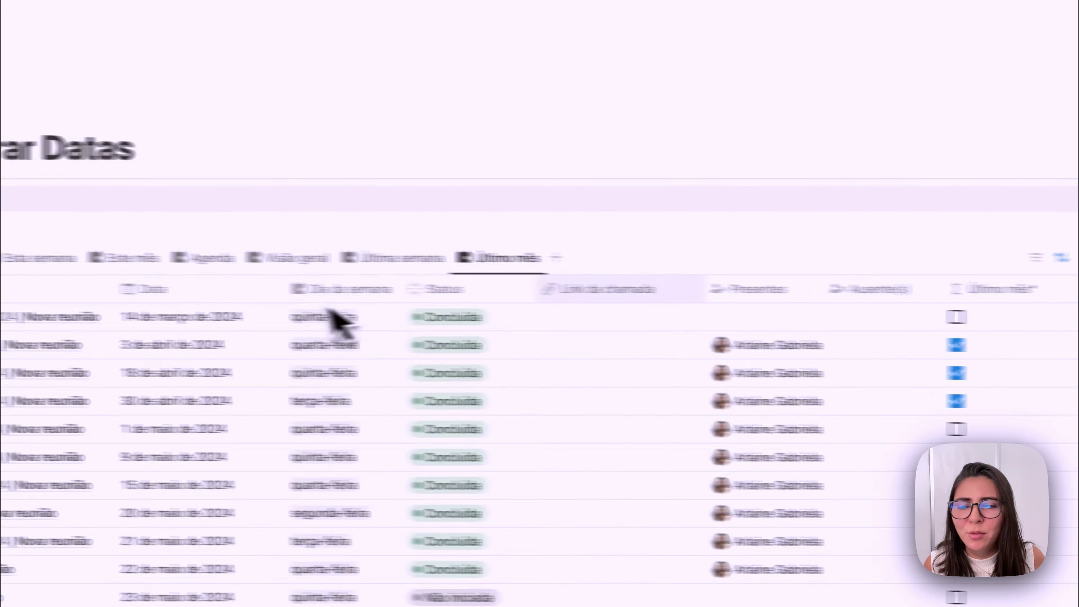
Filter the Último mês view to meetings where Último mês* is Marcadas and hide the Último mês* column
click(1036, 257)
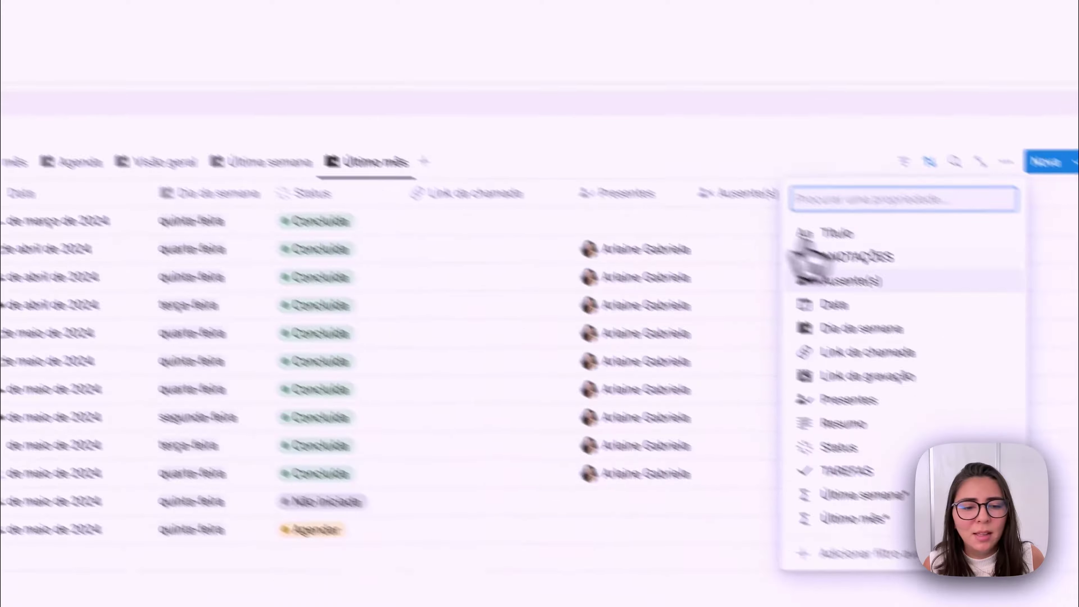
click(703, 442)
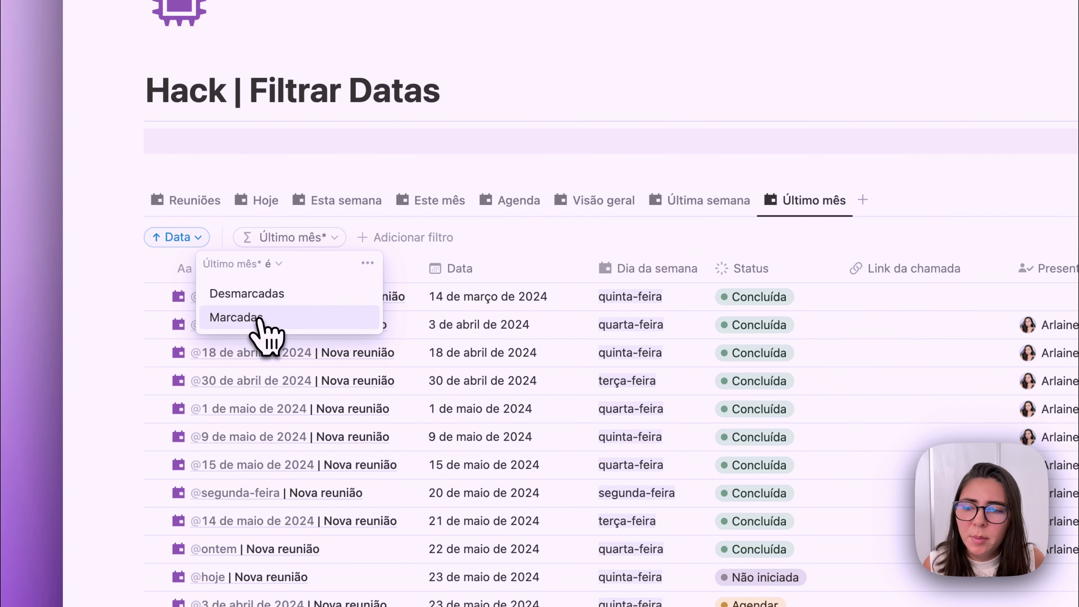
click(259, 320)
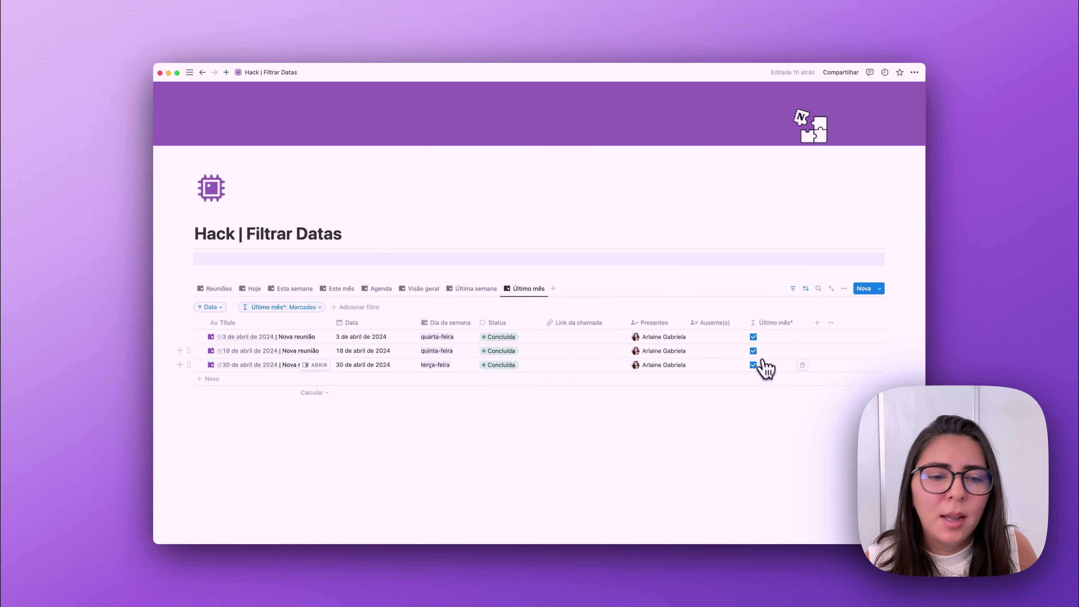
click(793, 292)
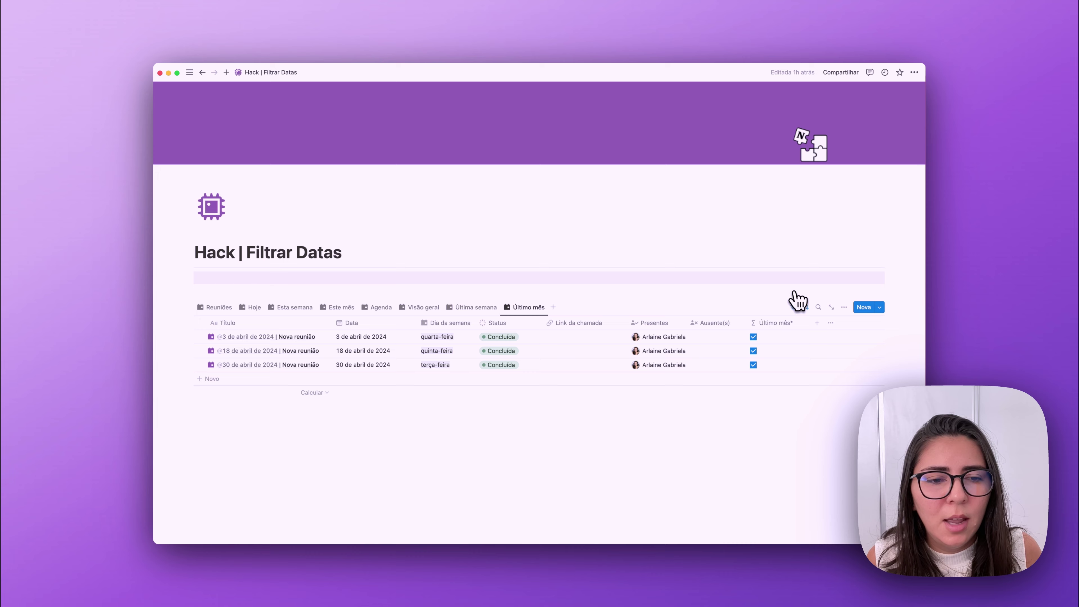
click(778, 336)
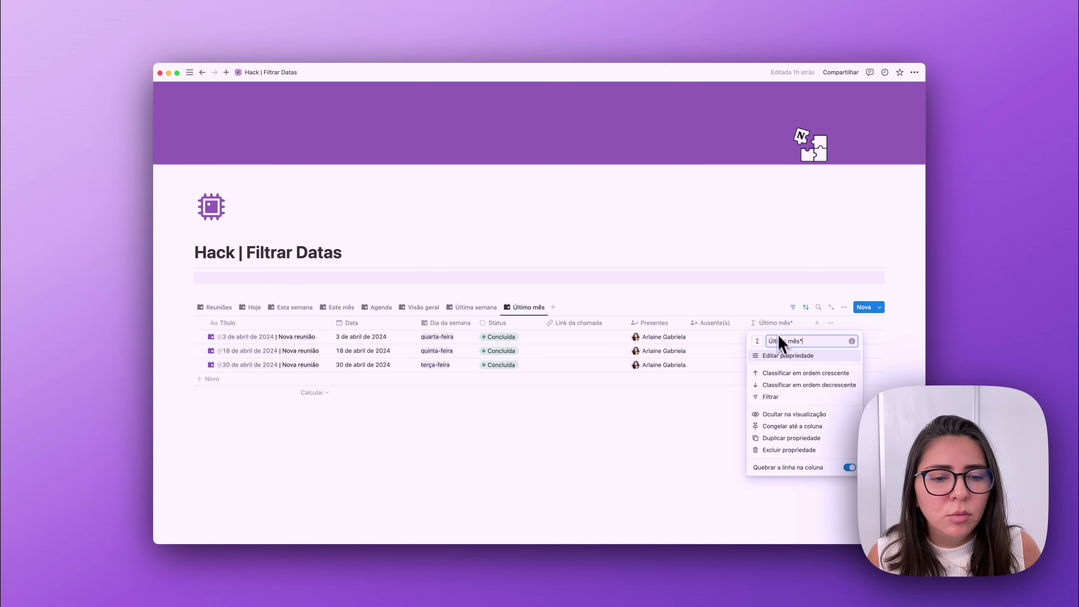
click(779, 413)
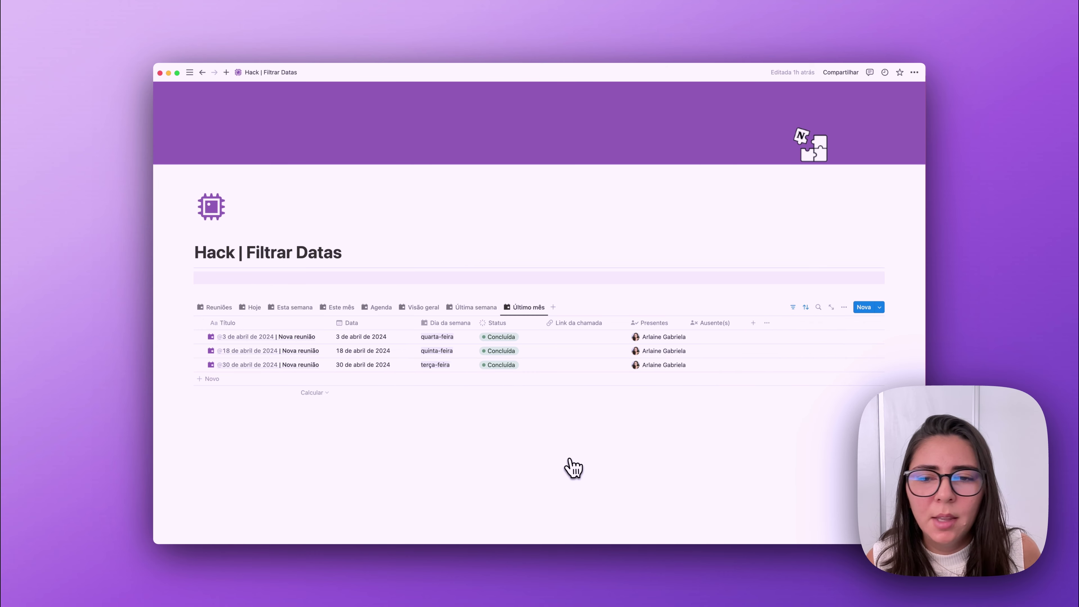